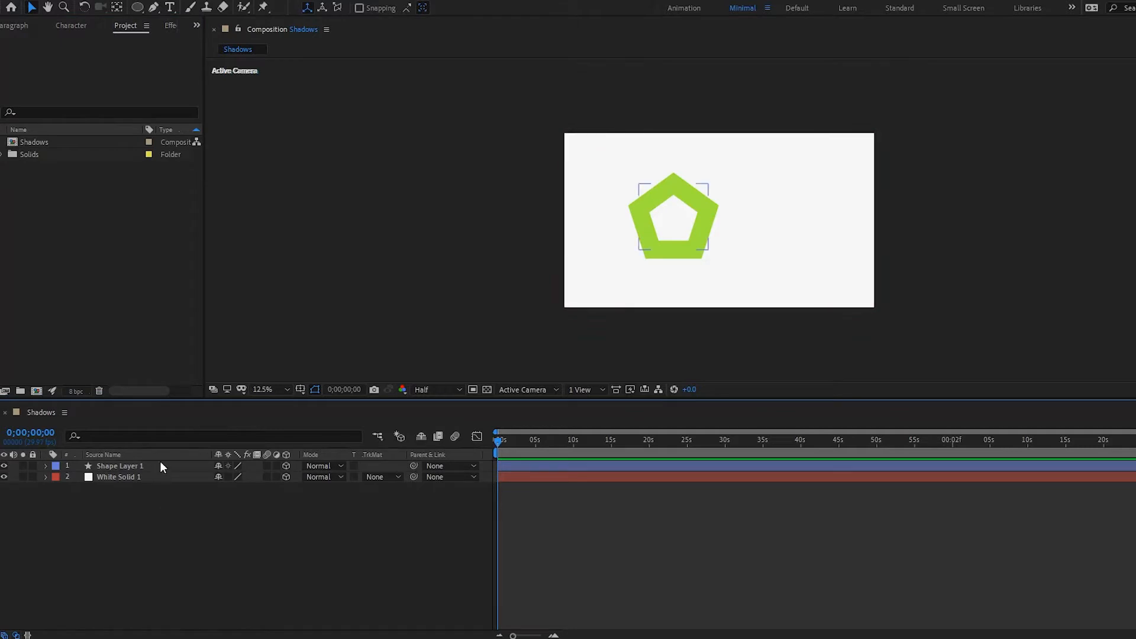
# Add a new light of type Point to the Shadows composition and open its intensity for editing
pyautogui.click(157, 476)
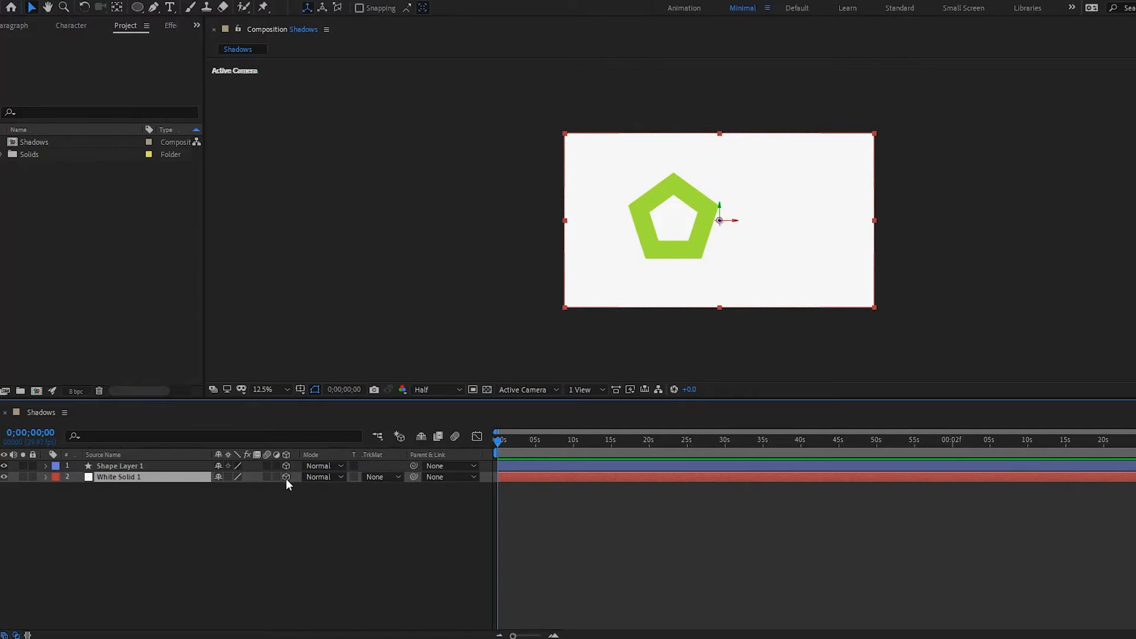
pyautogui.click(271, 512)
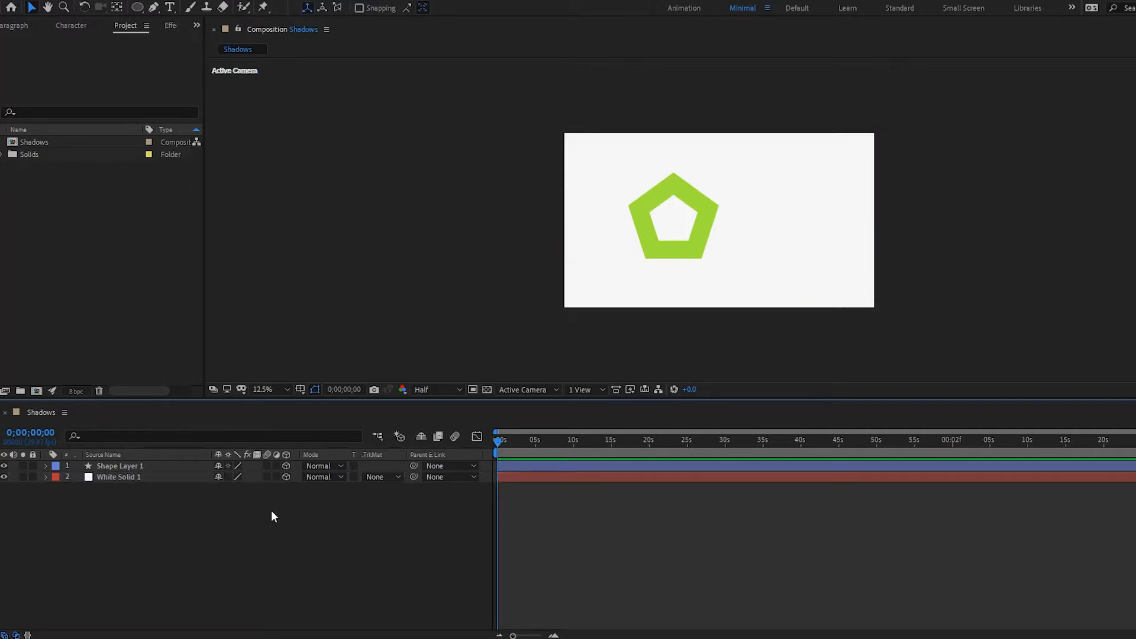
pyautogui.rightClick(271, 511)
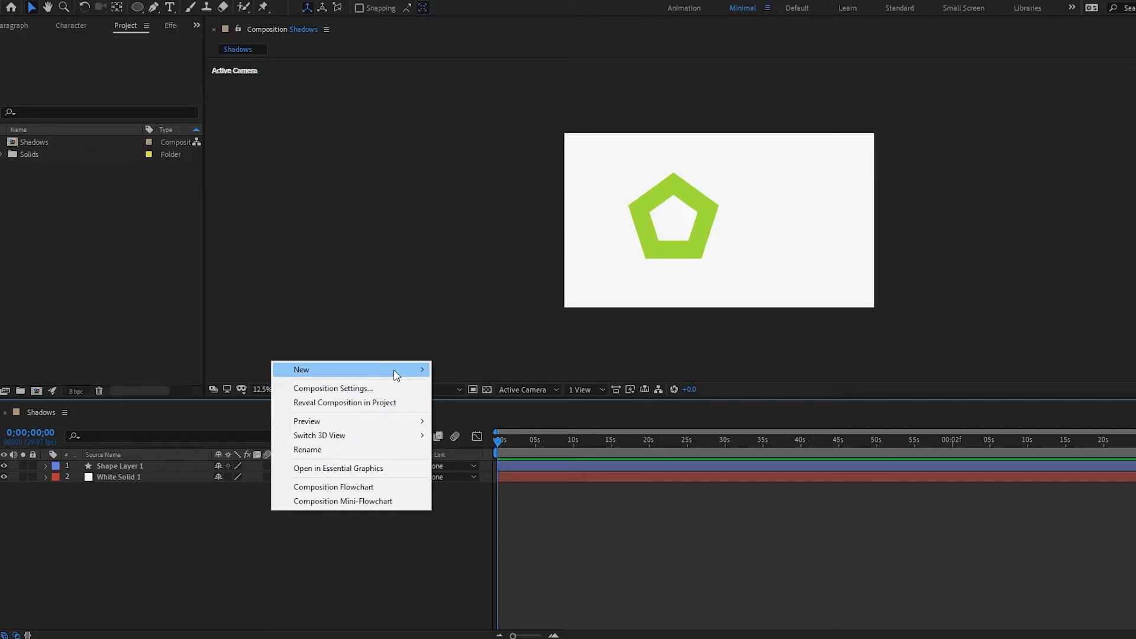
pyautogui.moveTo(397, 373)
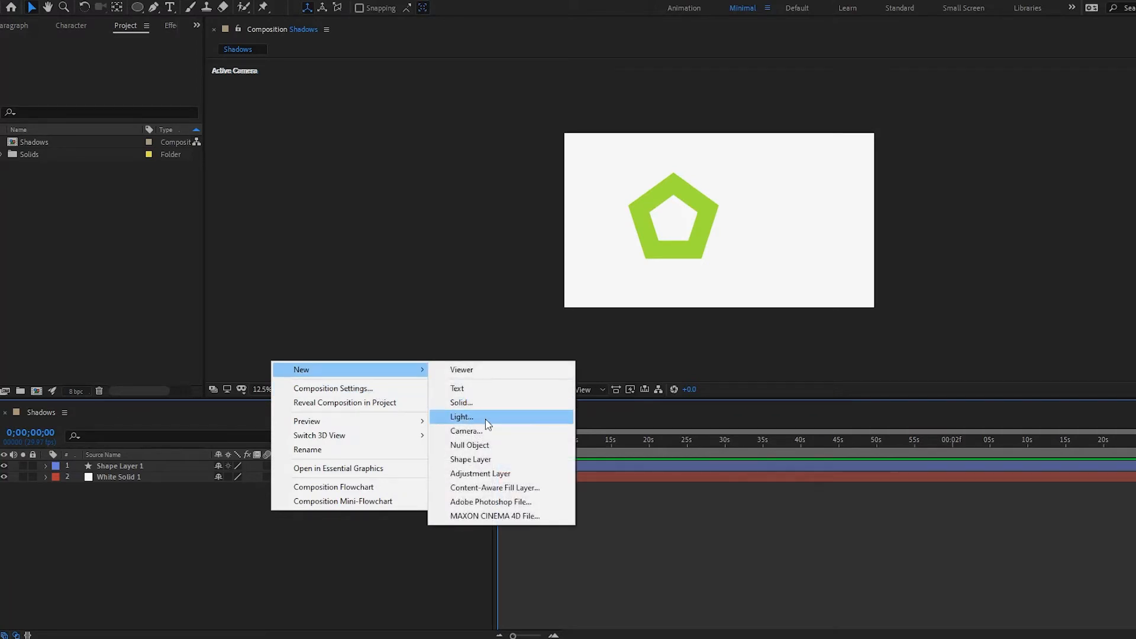
pyautogui.click(467, 417)
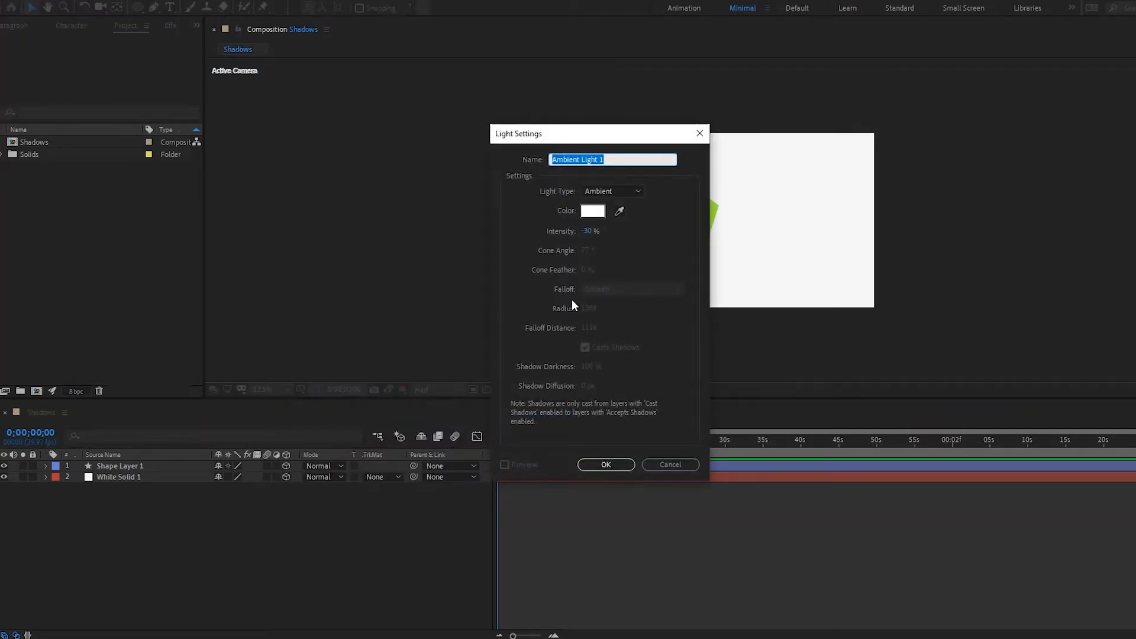
pyautogui.click(629, 192)
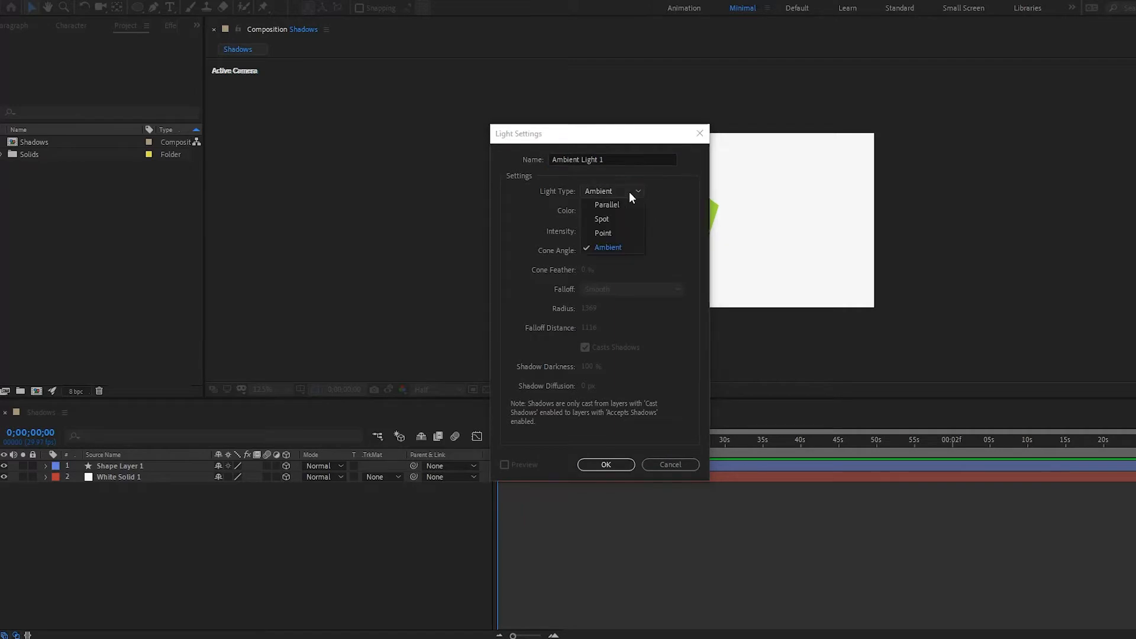
pyautogui.click(619, 234)
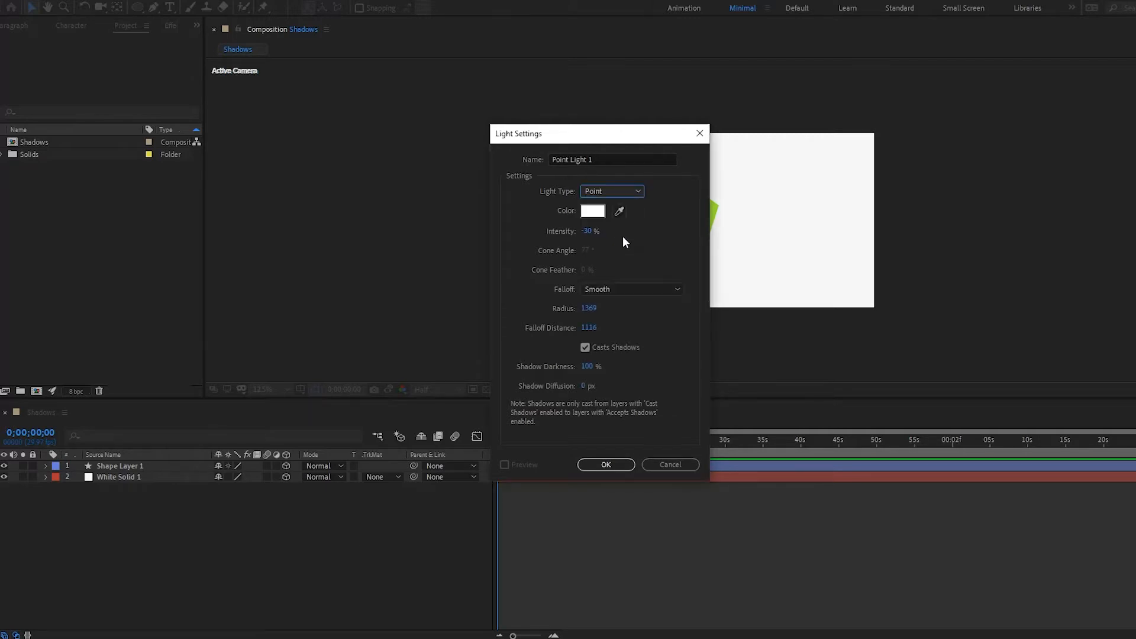
pyautogui.click(587, 232)
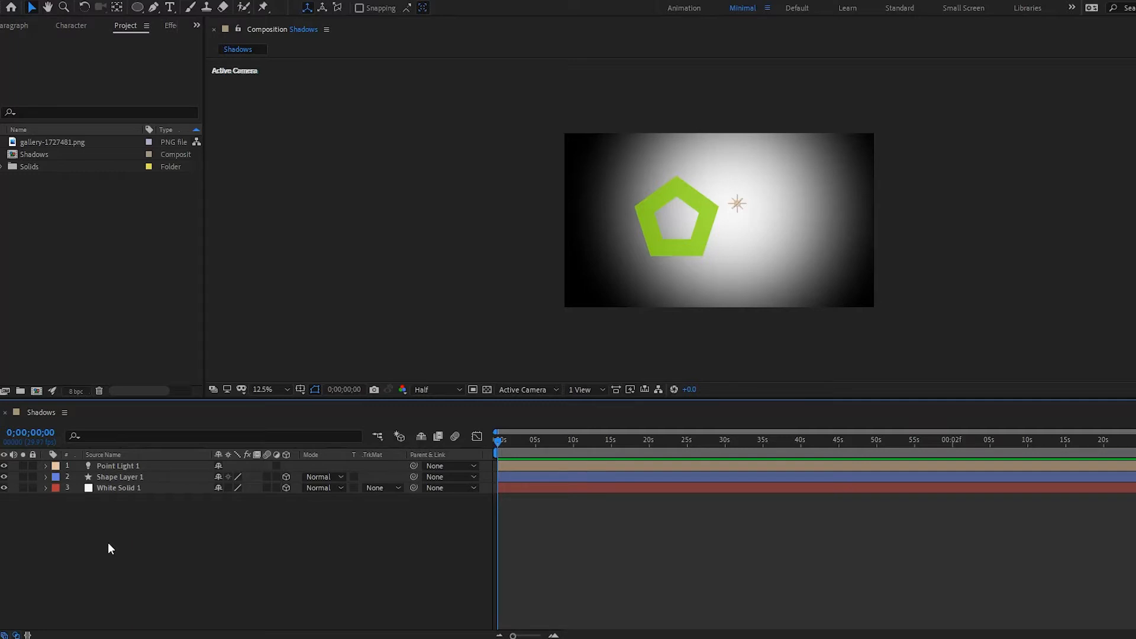
# Switch the viewer to two horizontal views and turn off the transparency grid in the Right view
pyautogui.click(591, 392)
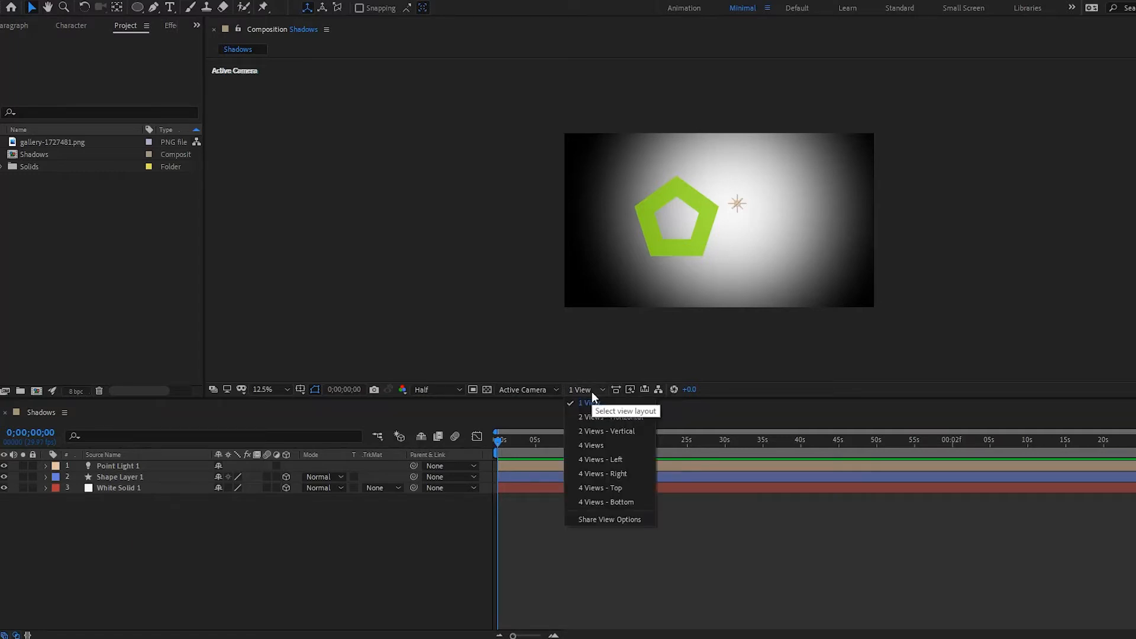
pyautogui.click(594, 415)
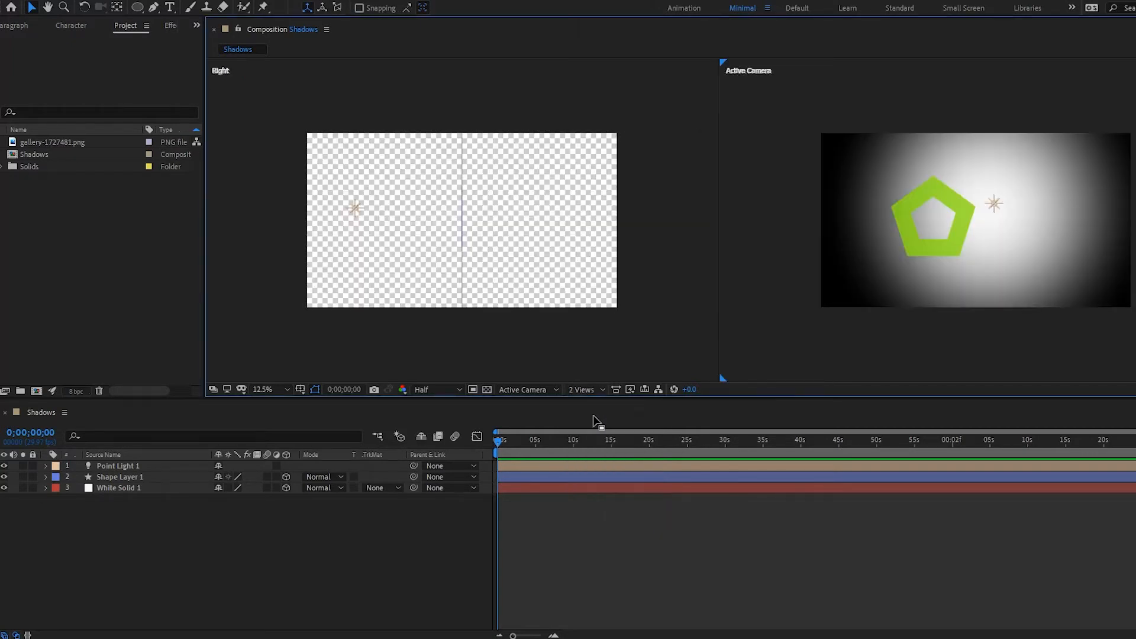
pyautogui.click(539, 354)
pyautogui.click(487, 389)
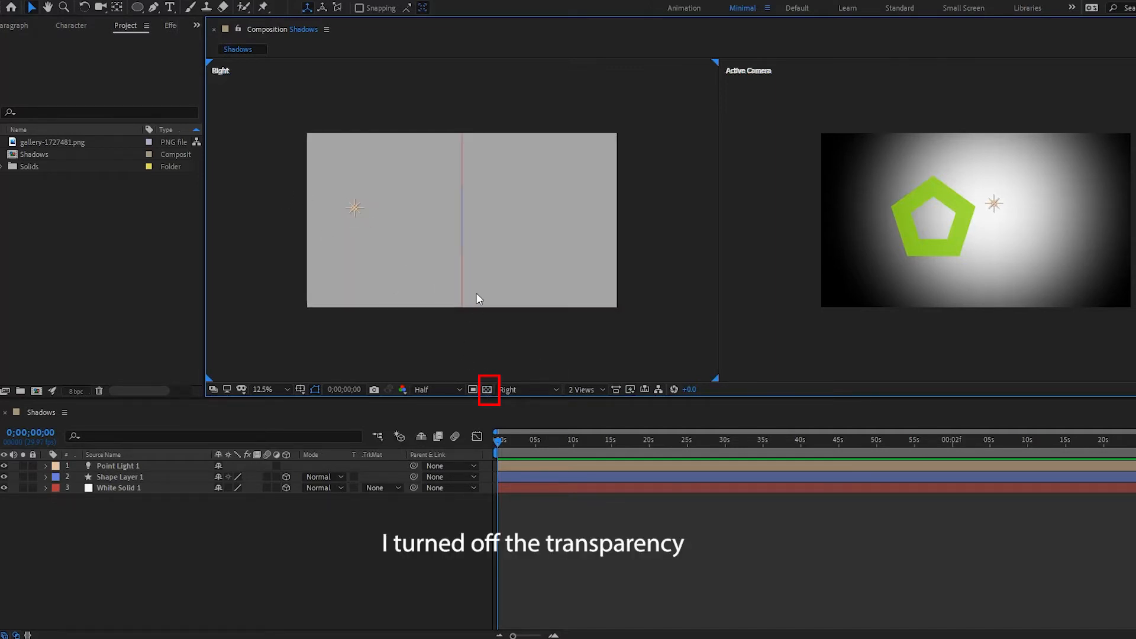
# Move Shape Layer 1 along its Z axis in the Right view, away from the white solid and towards the light
pyautogui.click(138, 476)
pyautogui.click(137, 476)
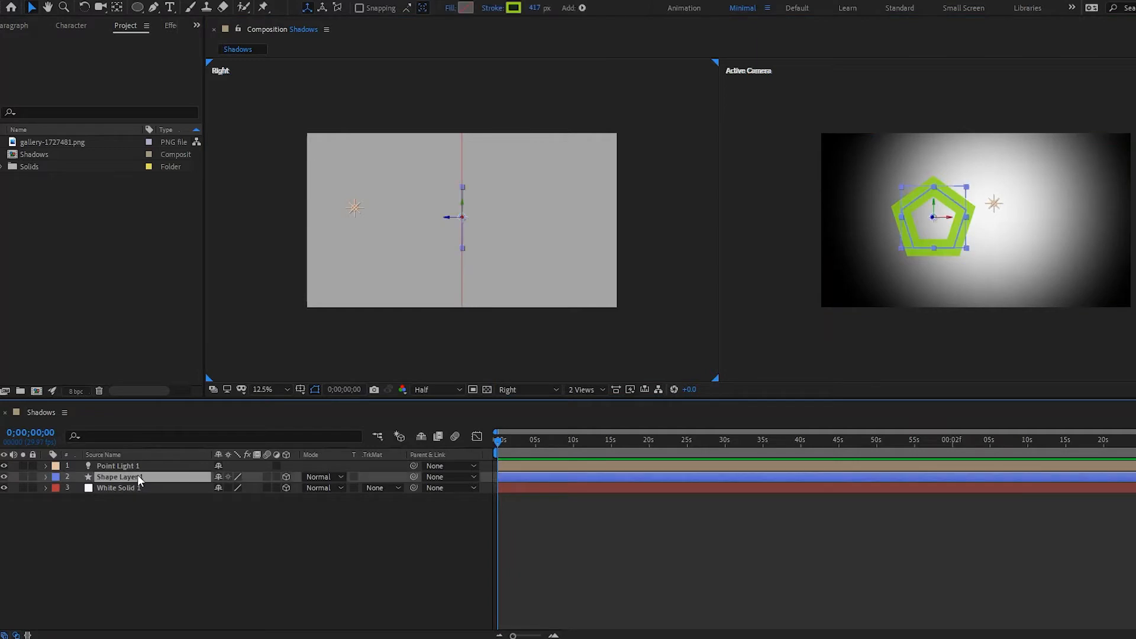
pyautogui.click(136, 487)
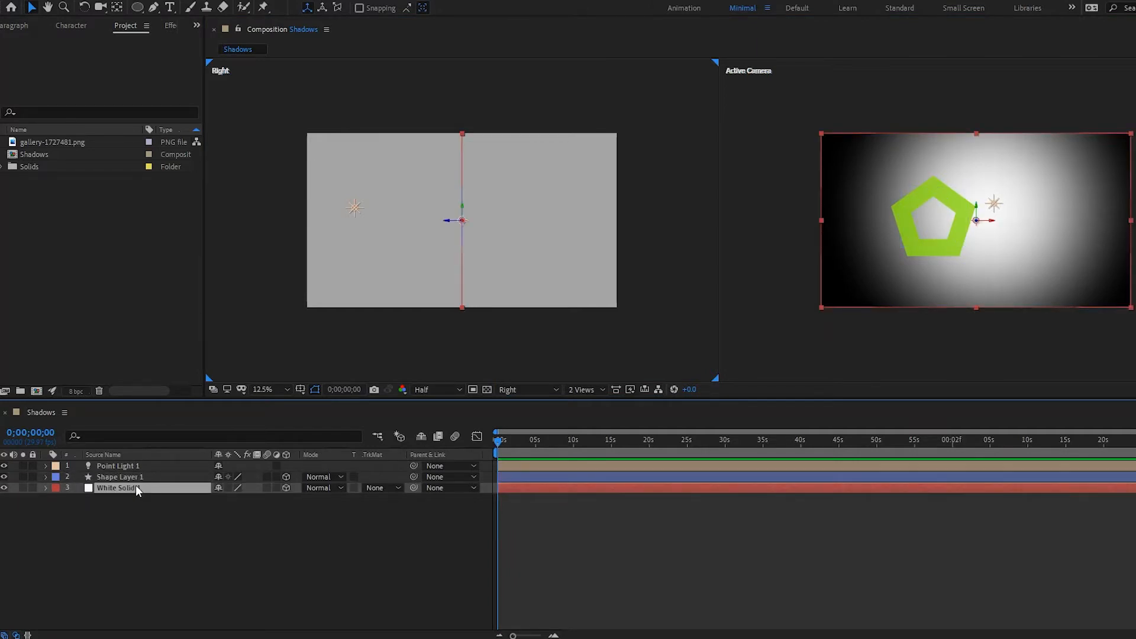
pyautogui.click(443, 275)
pyautogui.click(123, 477)
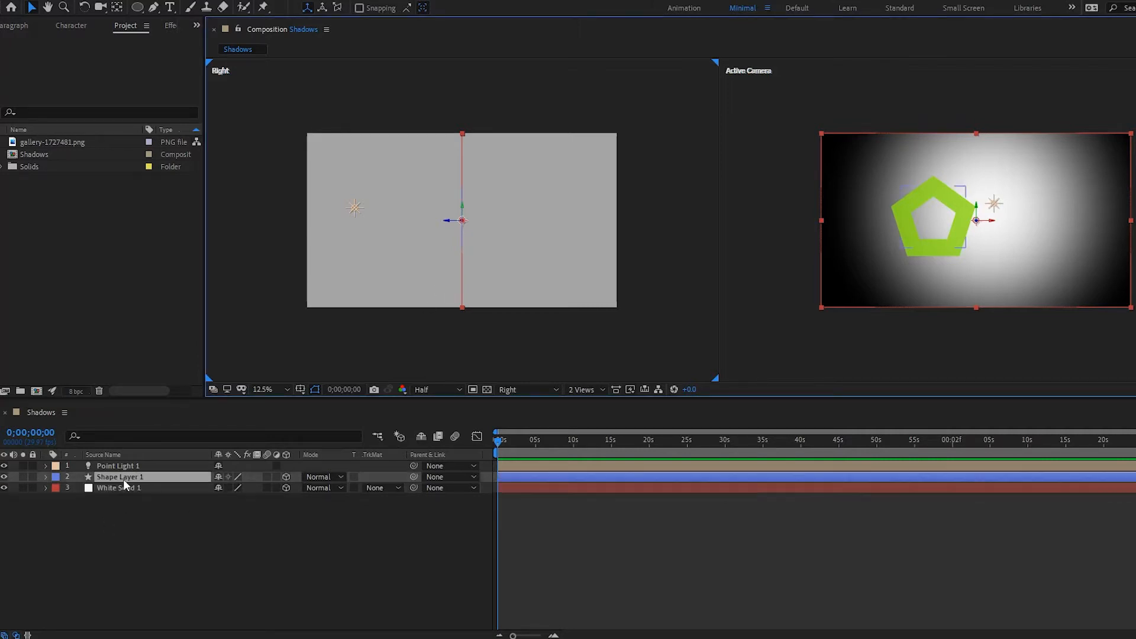
pyautogui.click(437, 220)
pyautogui.moveTo(437, 221); pyautogui.dragTo(425, 223)
# Turn on Casts Shadows in Shape Layer 1's material options, trying the Only setting before returning it to On
pyautogui.click(46, 477)
pyautogui.click(47, 477)
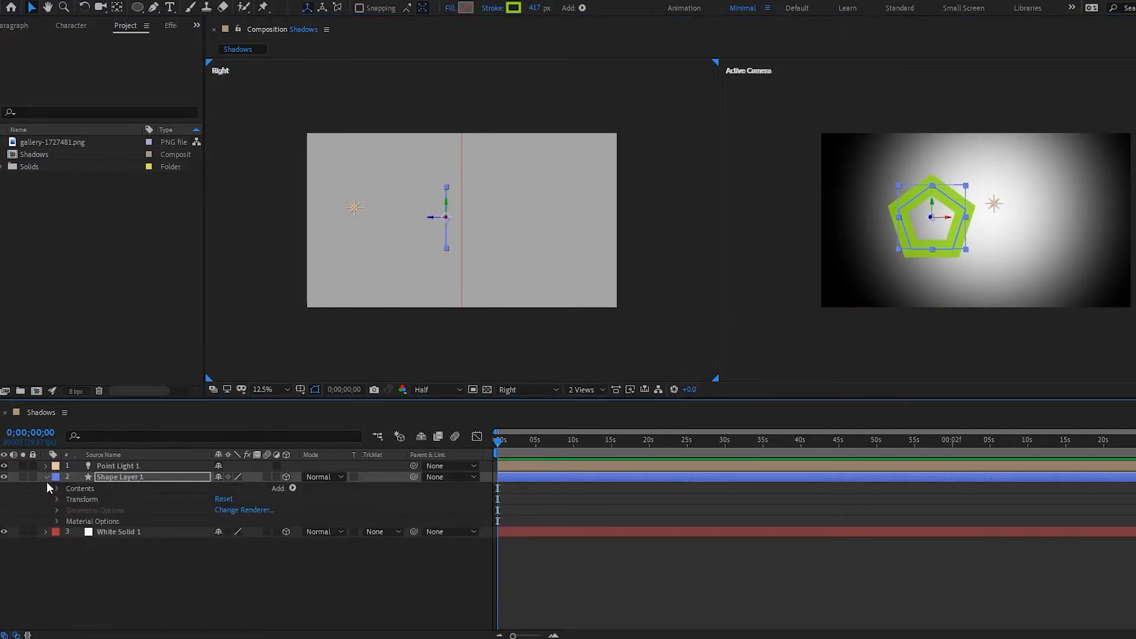
pyautogui.click(57, 522)
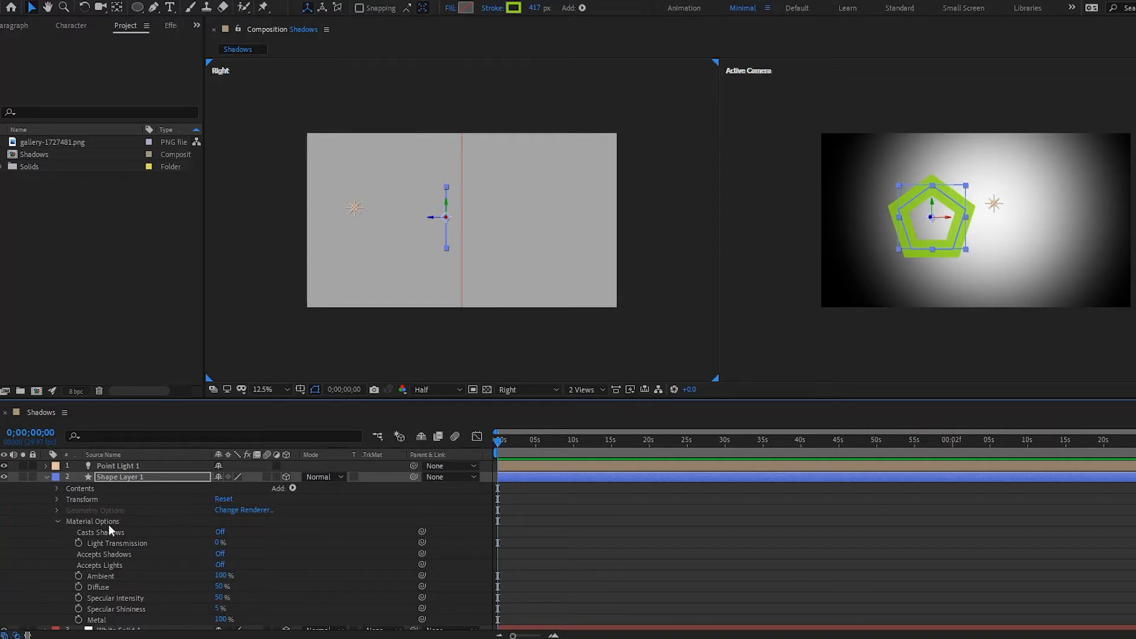
pyautogui.click(128, 531)
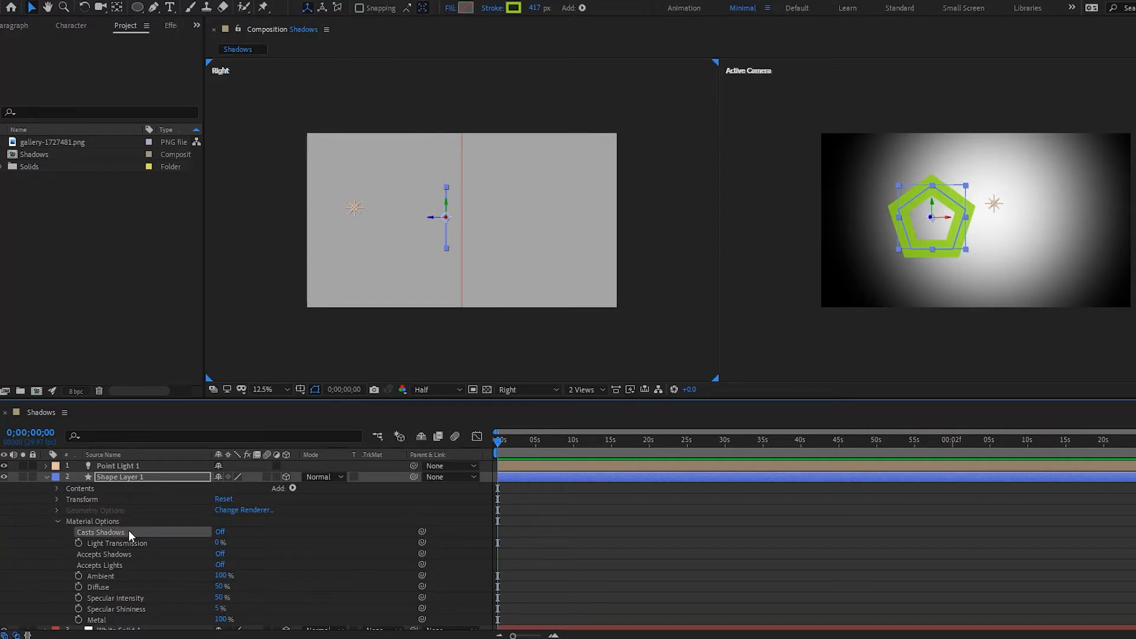
pyautogui.click(220, 531)
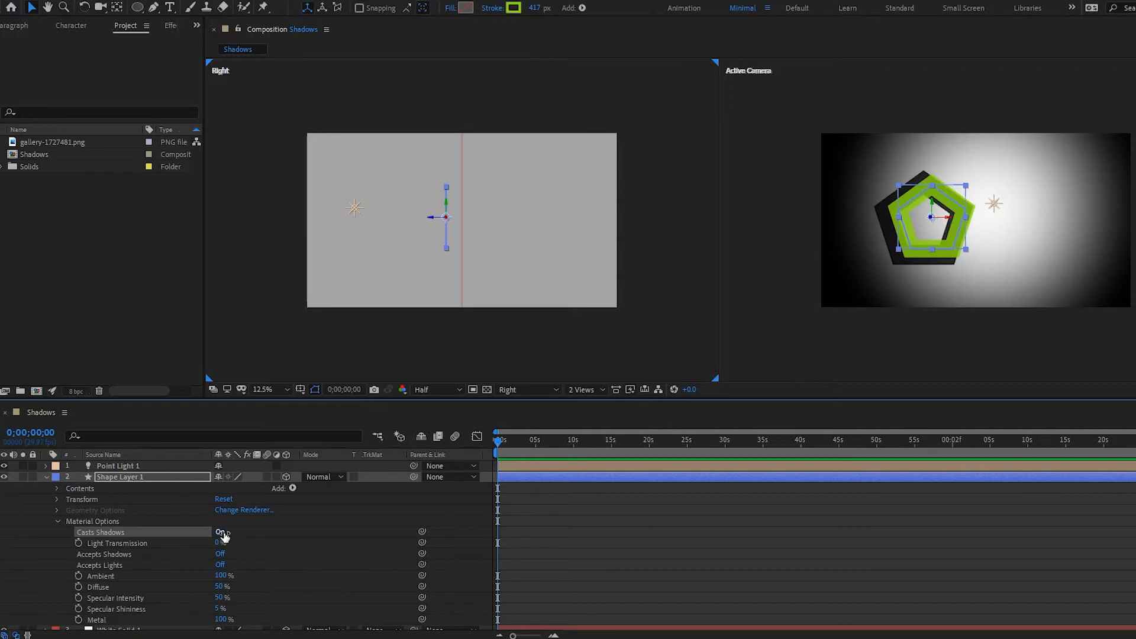
pyautogui.click(223, 533)
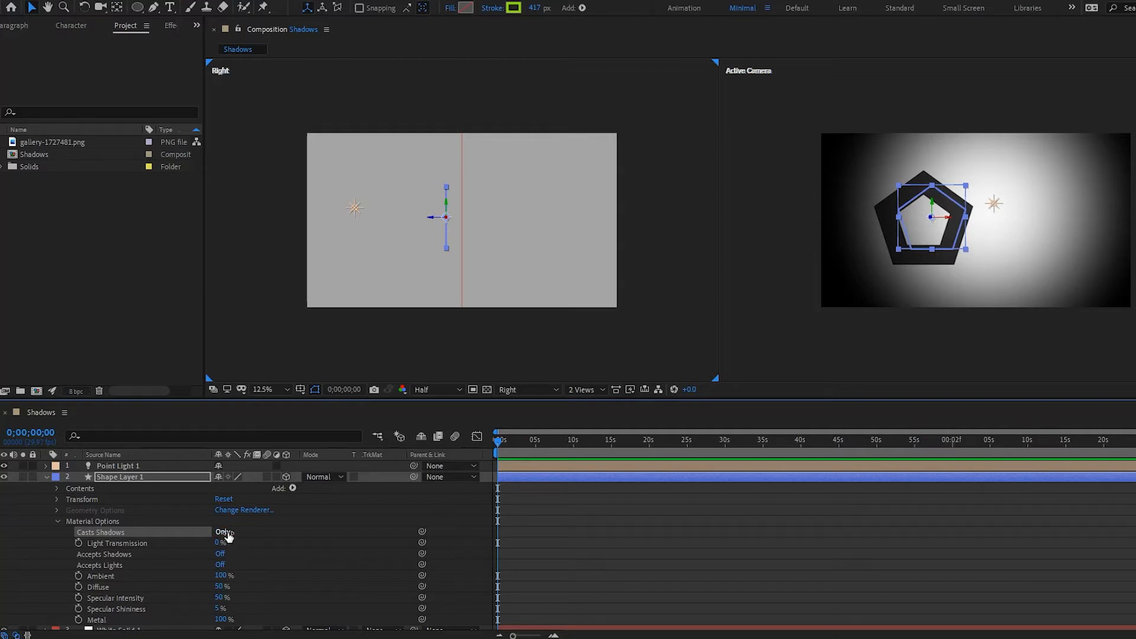
pyautogui.click(225, 533)
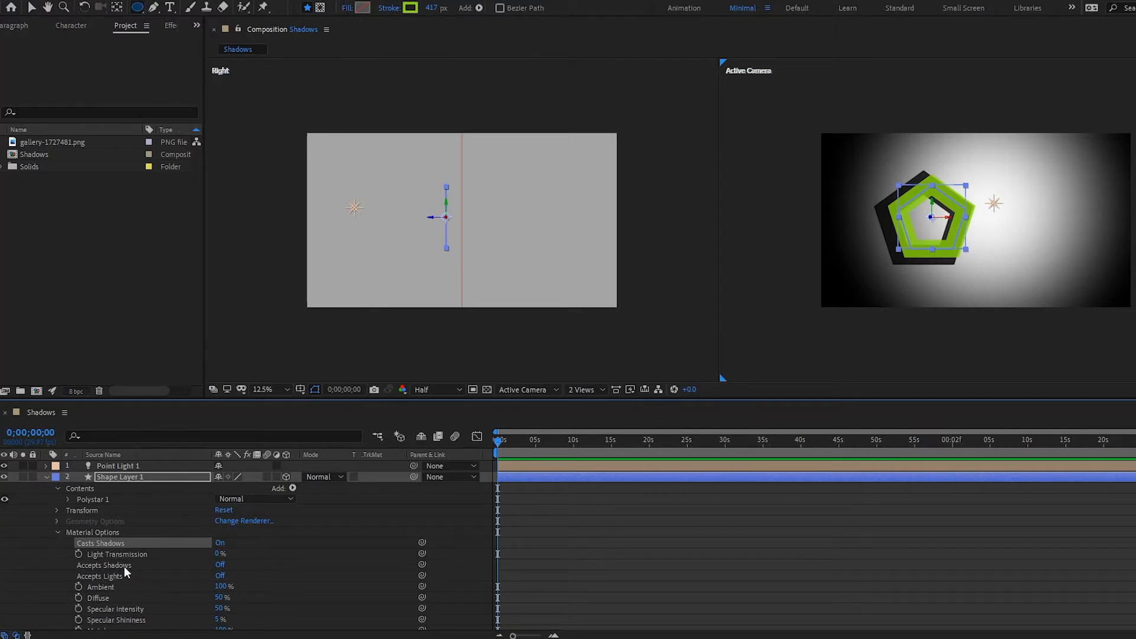
# Create a new shape layer, draw a small orange circle inside the pentagon's opening and centre its anchor point
pyautogui.click(582, 544)
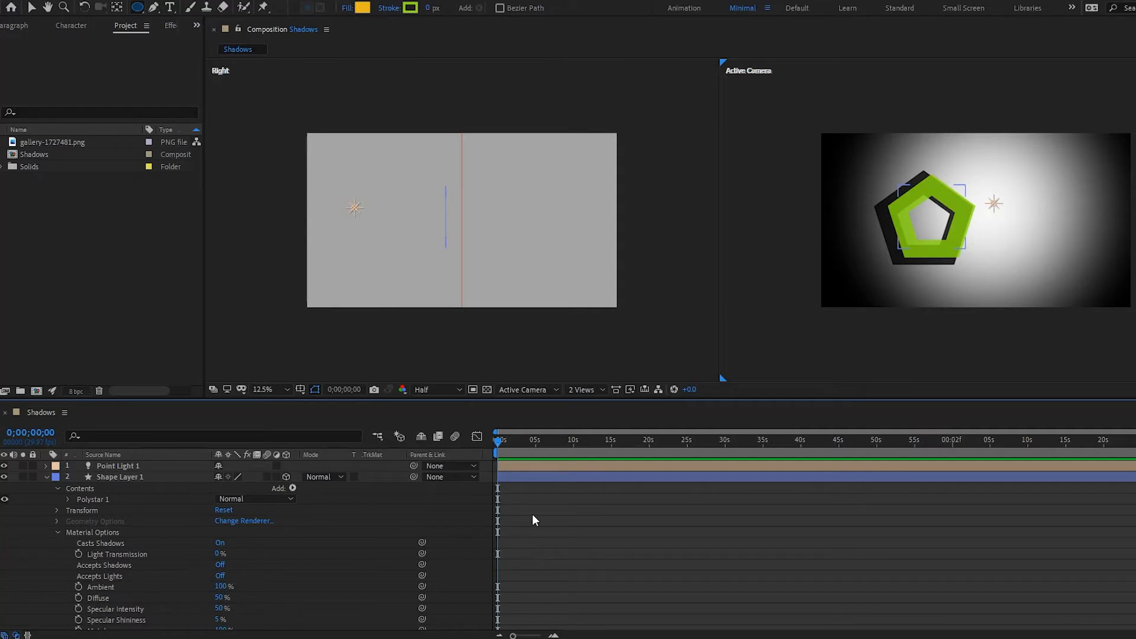
pyautogui.click(105, 0)
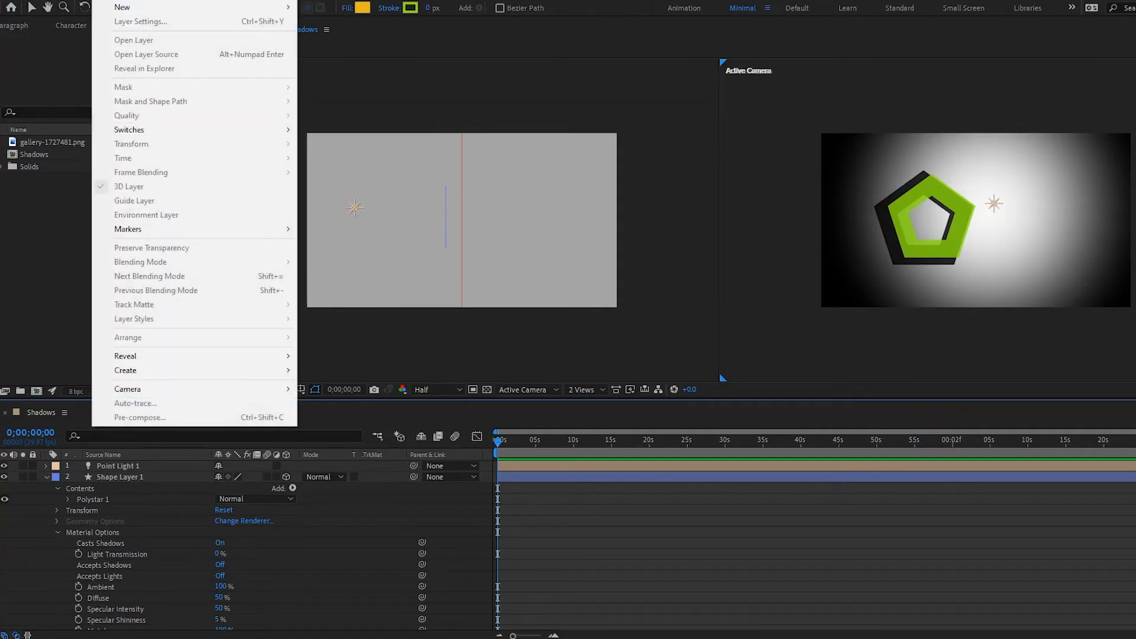
pyautogui.moveTo(188, 8)
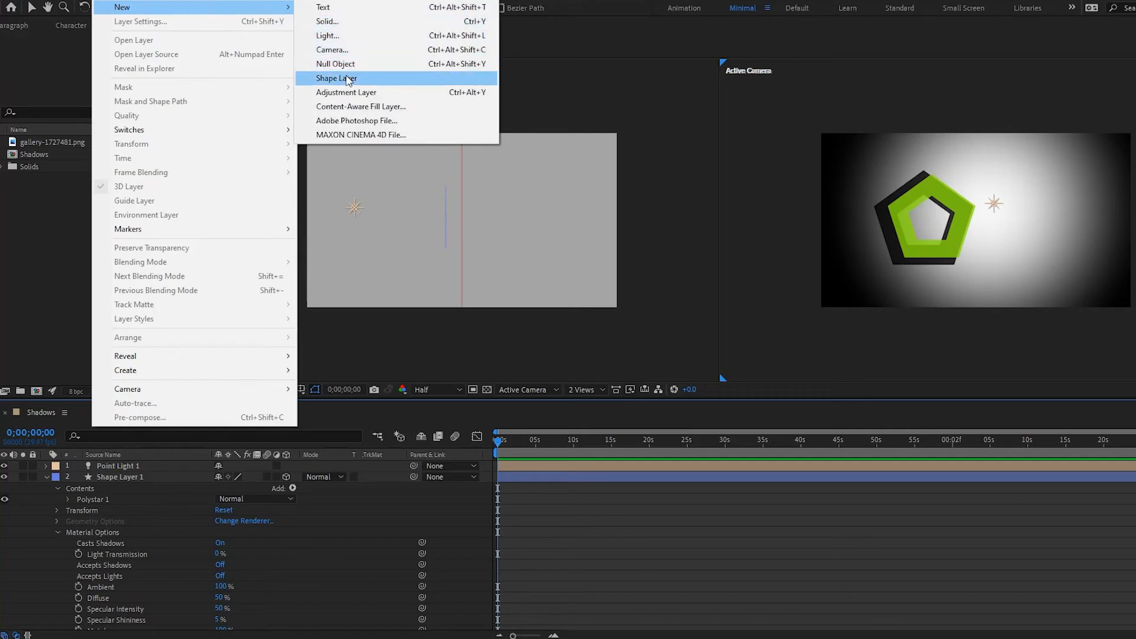
pyautogui.click(347, 80)
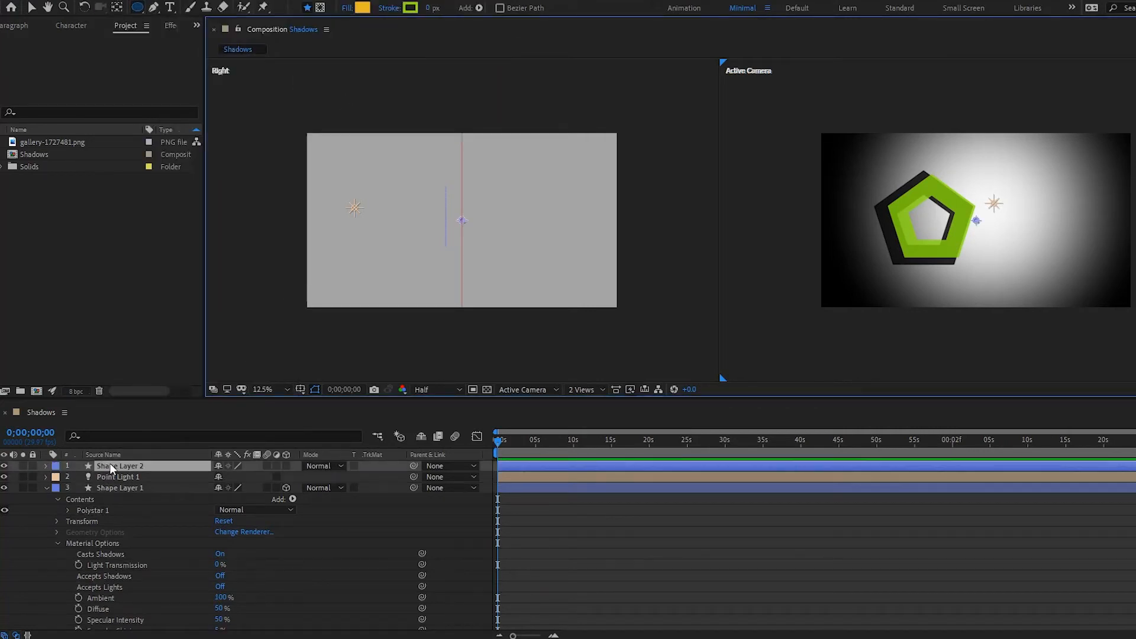
pyautogui.click(140, 10)
pyautogui.moveTo(920, 214); pyautogui.dragTo(945, 240)
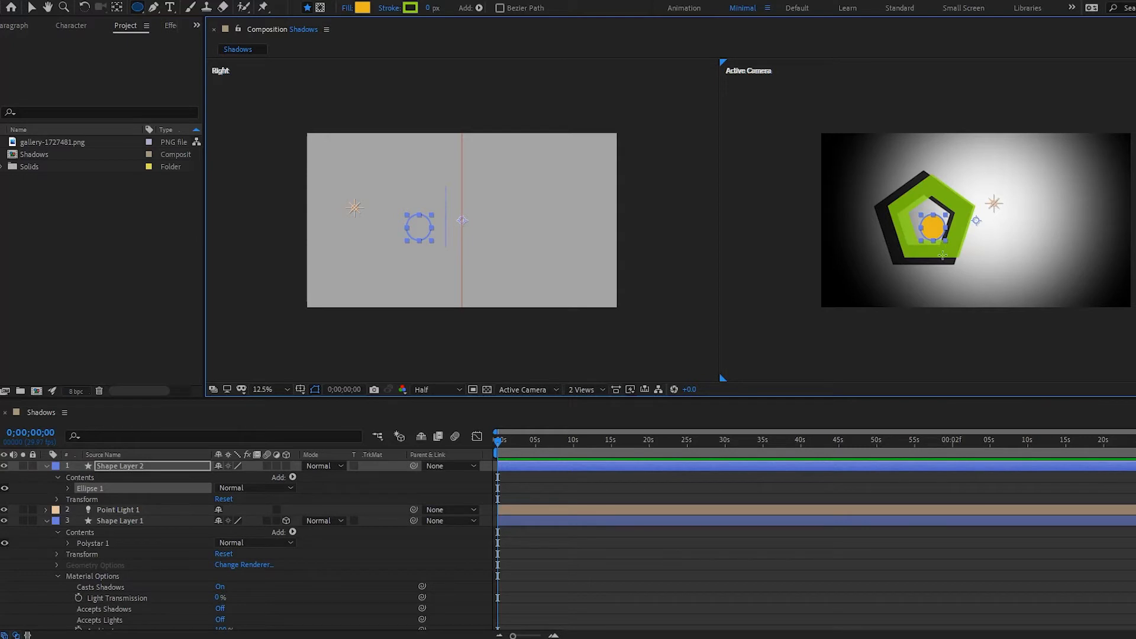
pyautogui.hotkey('ctrl', 'alt', 'Home')
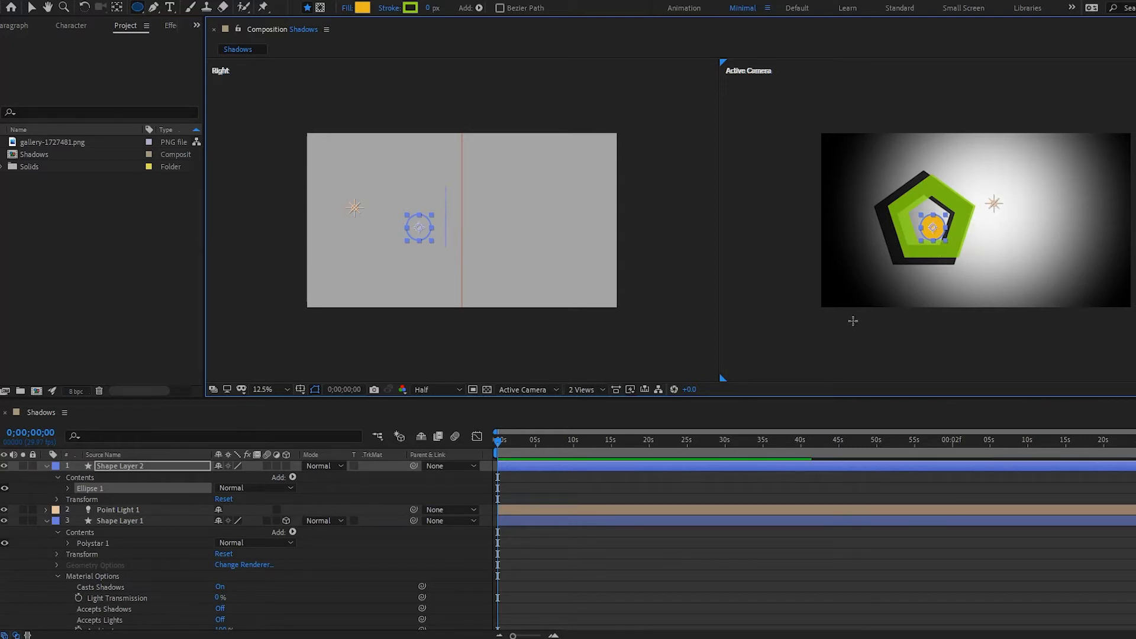
# Move the orange circle on Shape Layer 2 to the middle of the pentagon's opening in the Active Camera view
pyautogui.click(115, 466)
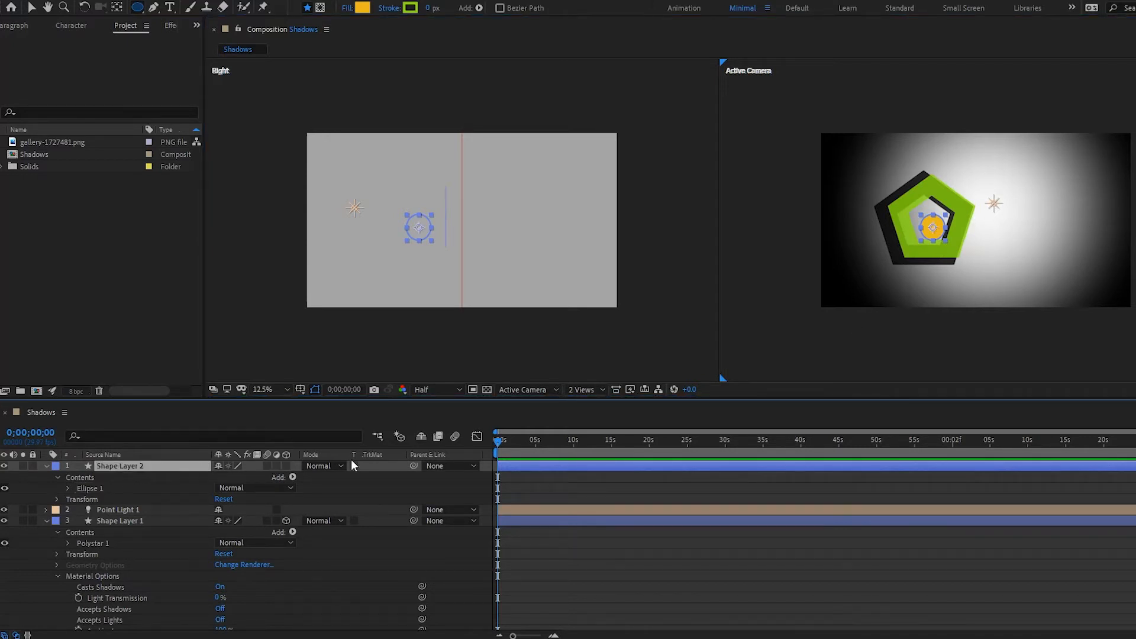
pyautogui.press('v')
pyautogui.moveTo(934, 232); pyautogui.dragTo(930, 226)
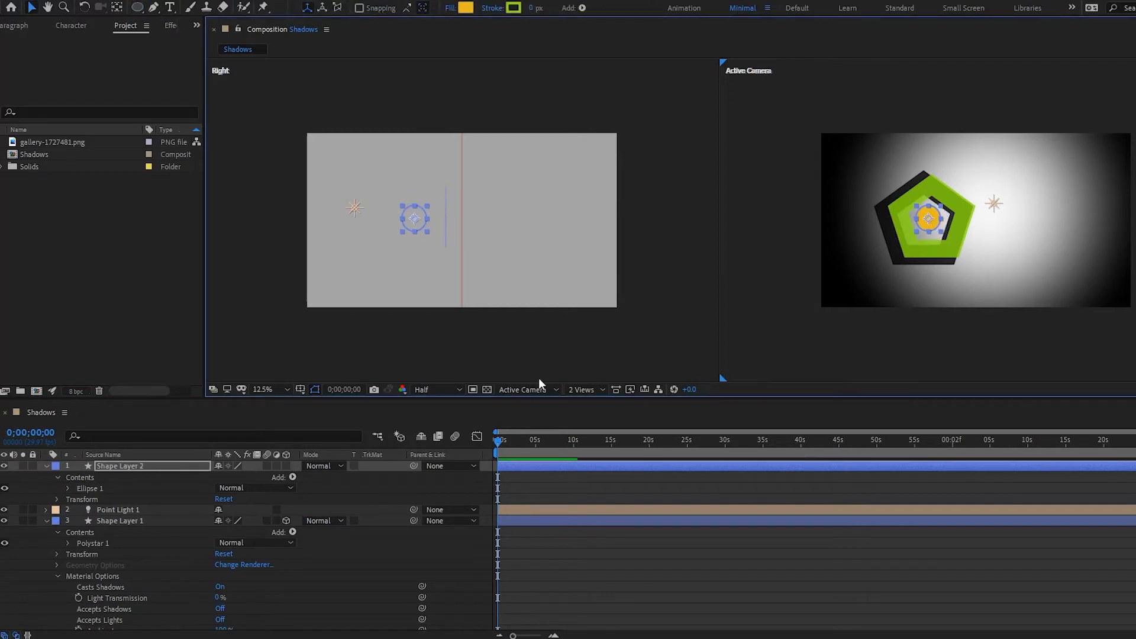
# Make Shape Layer 2 a 3D layer and set its Casts Shadows material option to On
pyautogui.click(286, 466)
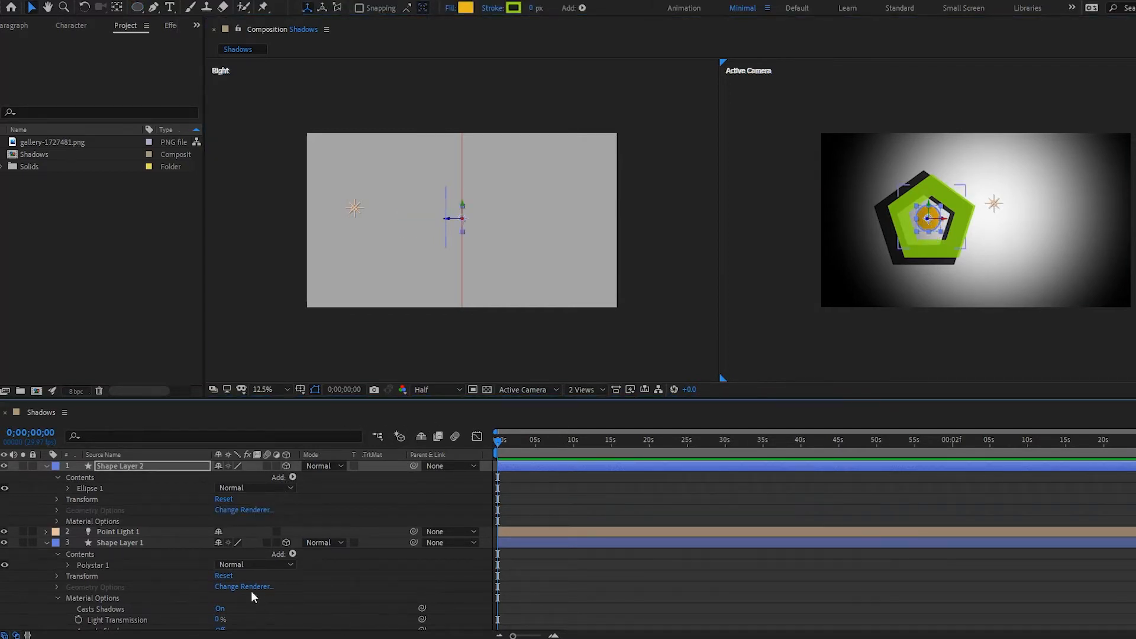
pyautogui.click(57, 521)
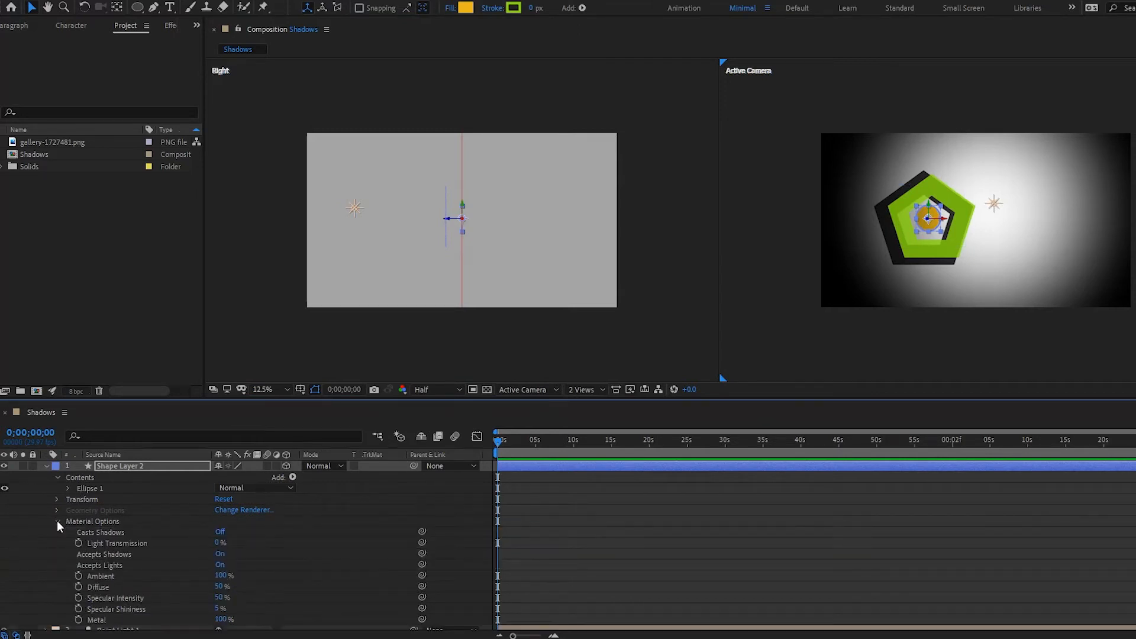
pyautogui.click(221, 532)
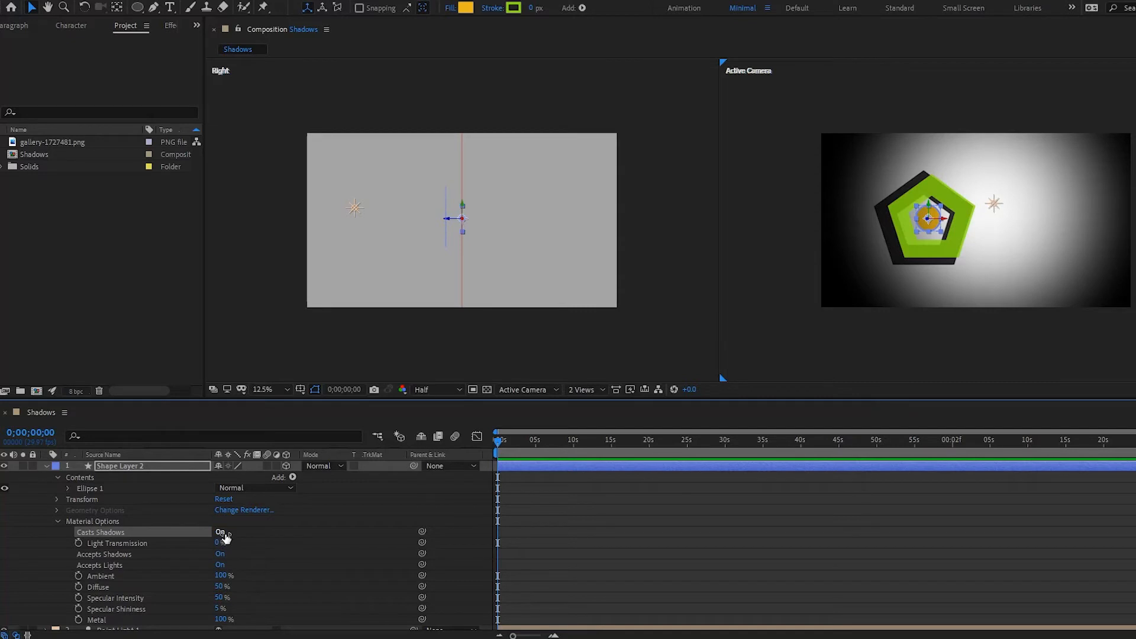
# Move the circle along its Z axis past the pentagon towards the light, and shift it sideways closer to the light
pyautogui.moveTo(448, 226); pyautogui.dragTo(424, 222)
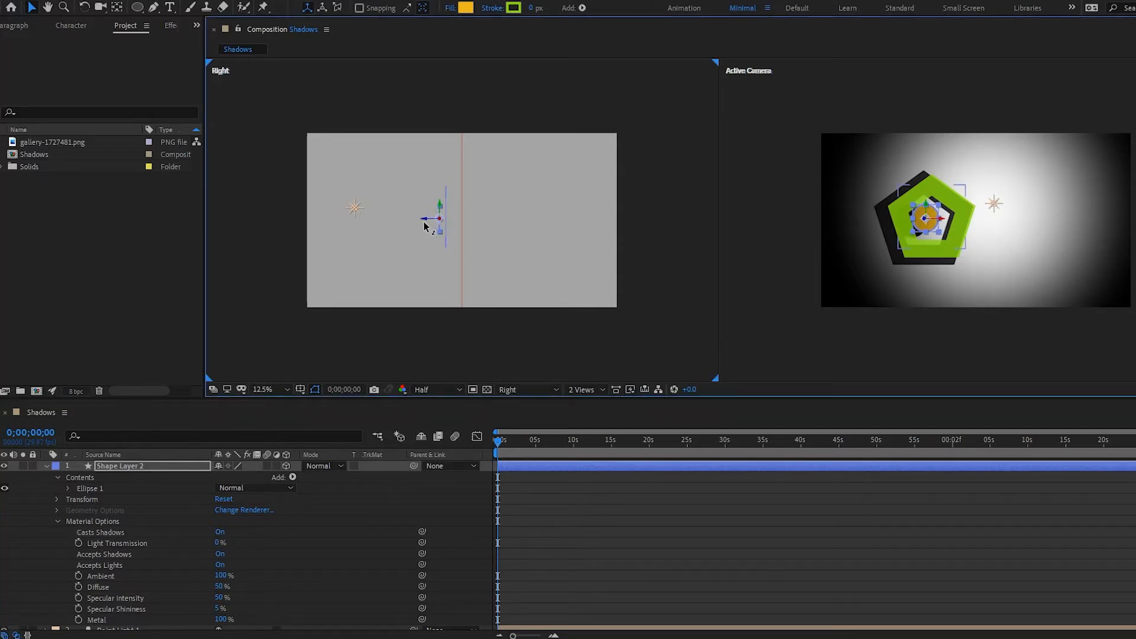
pyautogui.moveTo(424, 221); pyautogui.dragTo(394, 224)
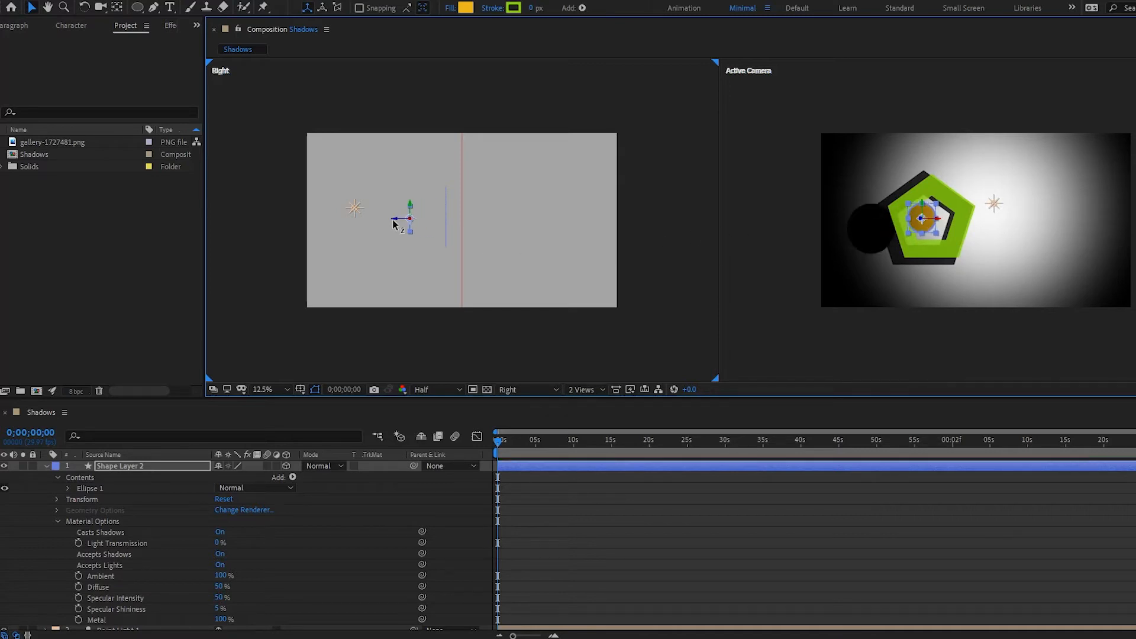
pyautogui.moveTo(410, 222); pyautogui.dragTo(403, 240)
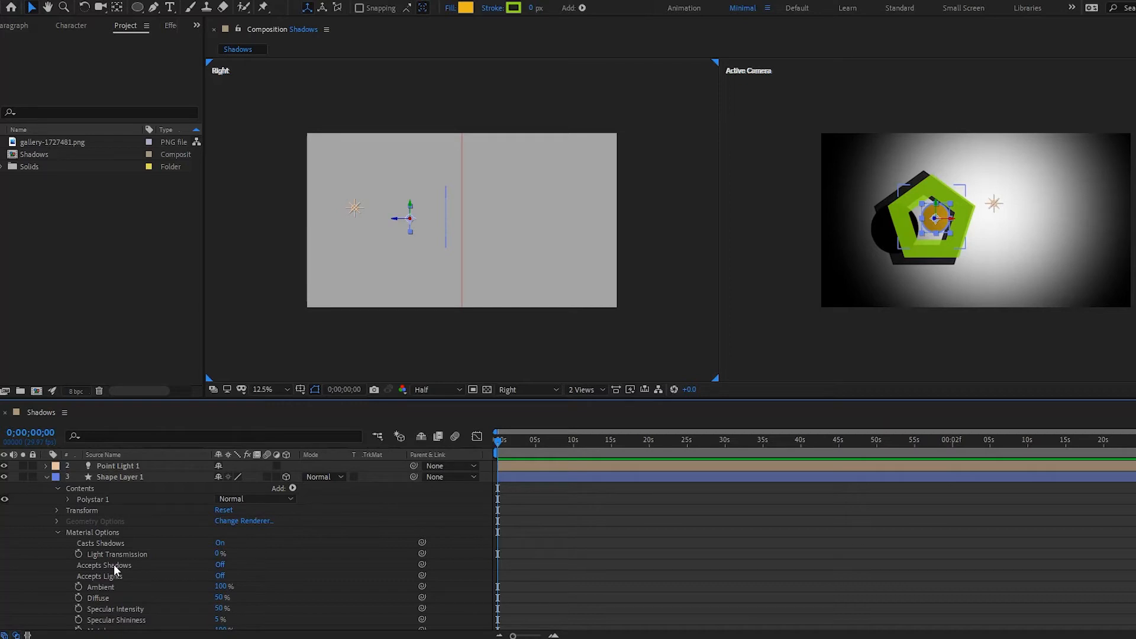
# Set Accepts Shadows to On in the material options of Shape Layer 1
pyautogui.click(221, 565)
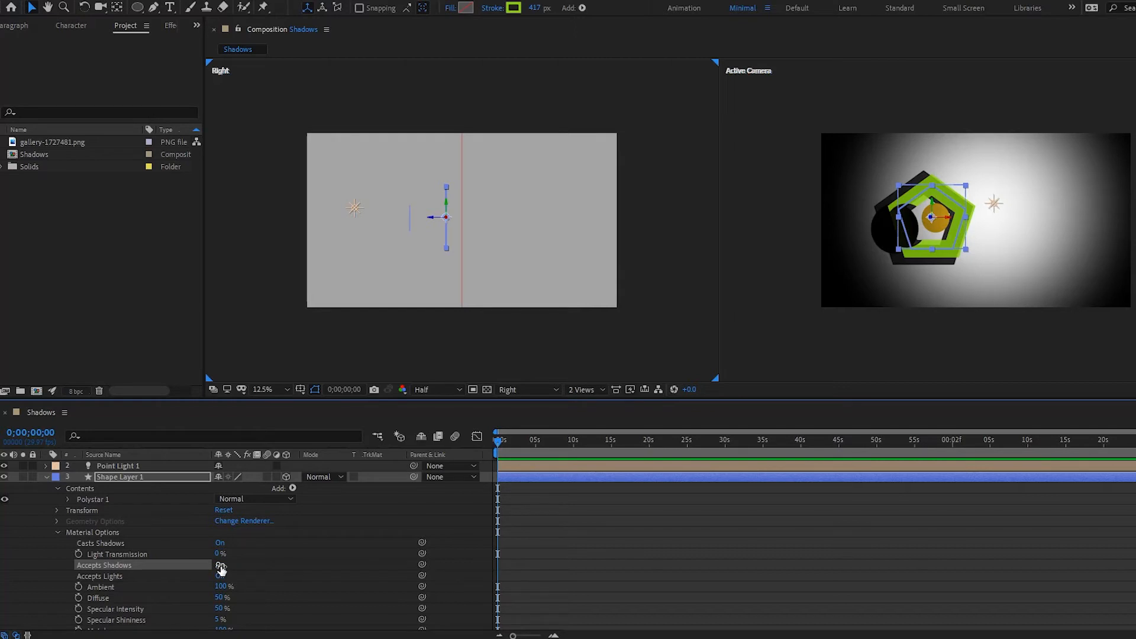
# Cycle Shape Layer 1's Accepts Shadows option through its choices, including Only, and finish with it set to Off
pyautogui.click(220, 566)
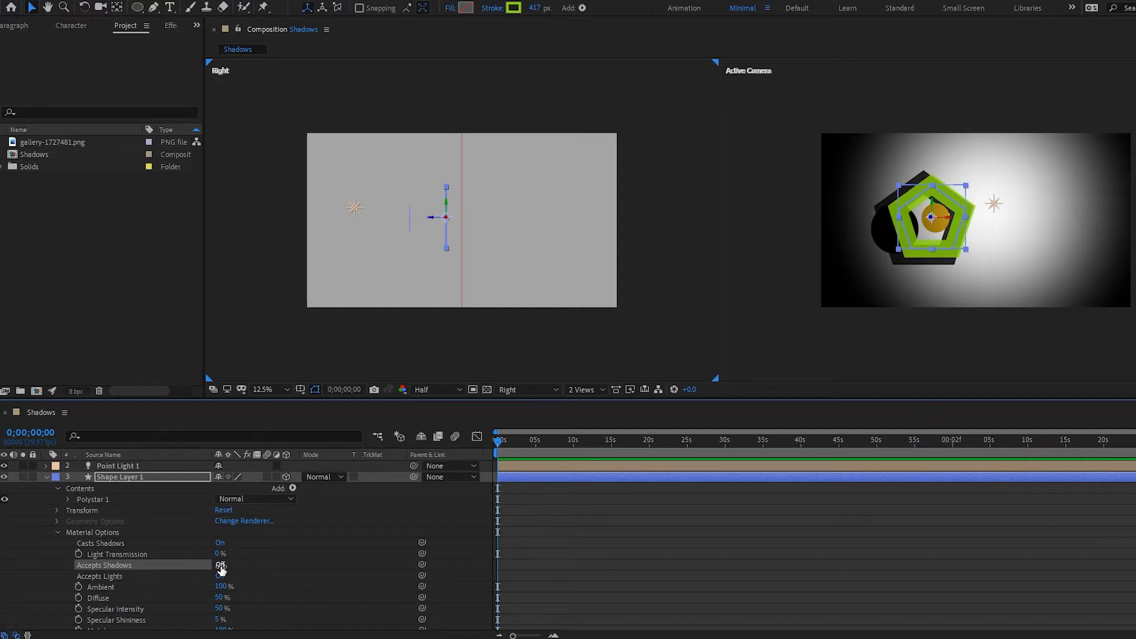
pyautogui.click(220, 566)
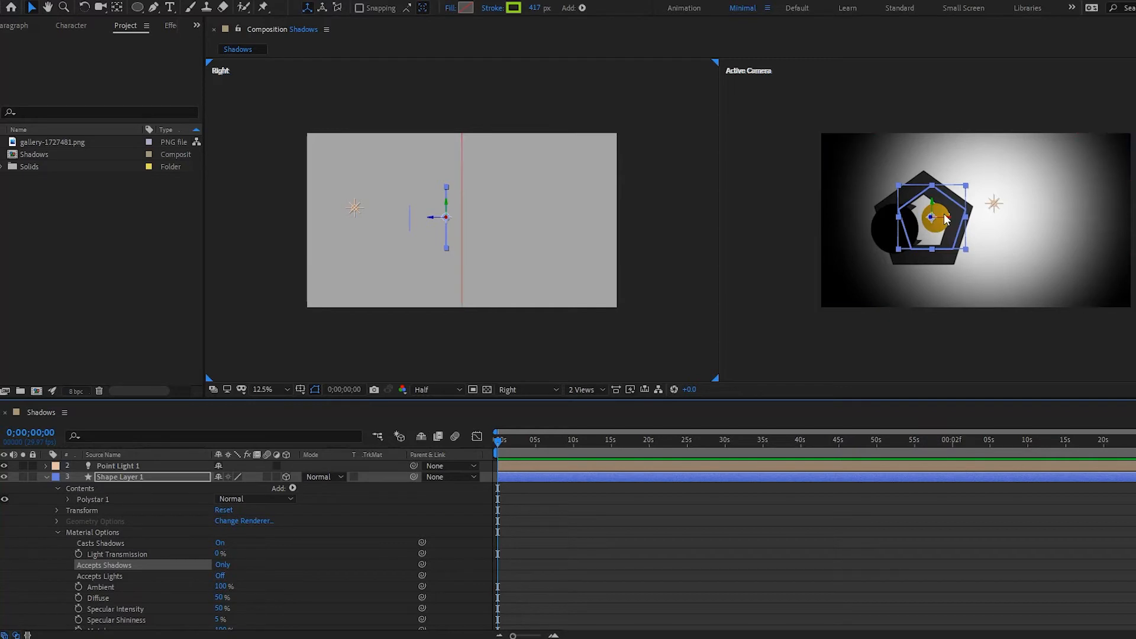
pyautogui.click(222, 566)
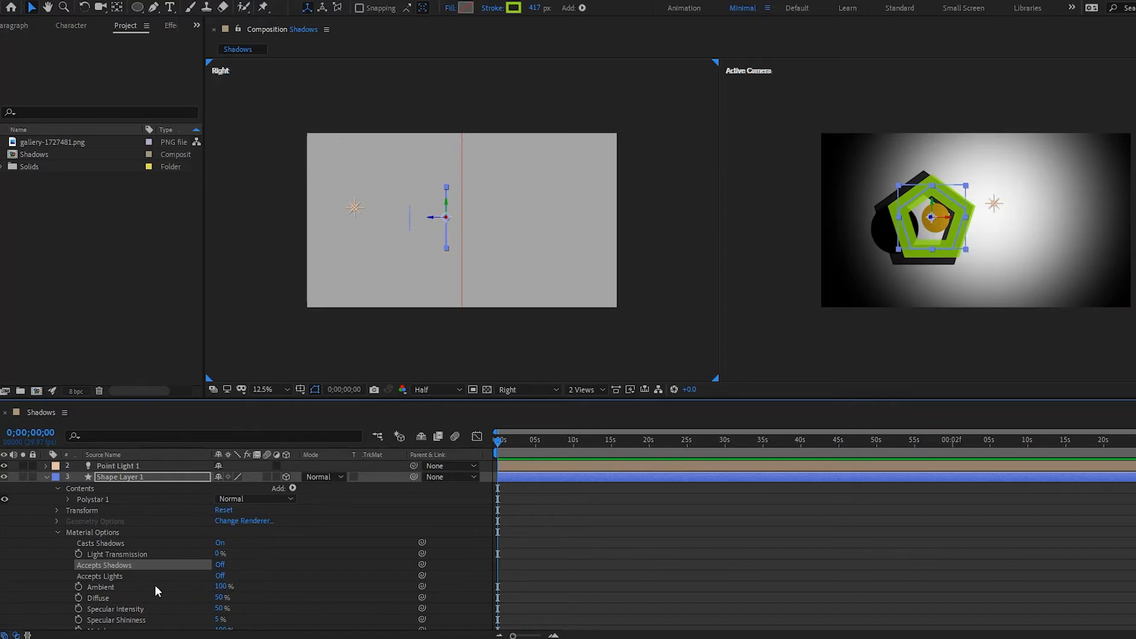
# Set Accepts Lights to On in Shape Layer 1's material options, toggling the option to compare its effect
pyautogui.click(111, 575)
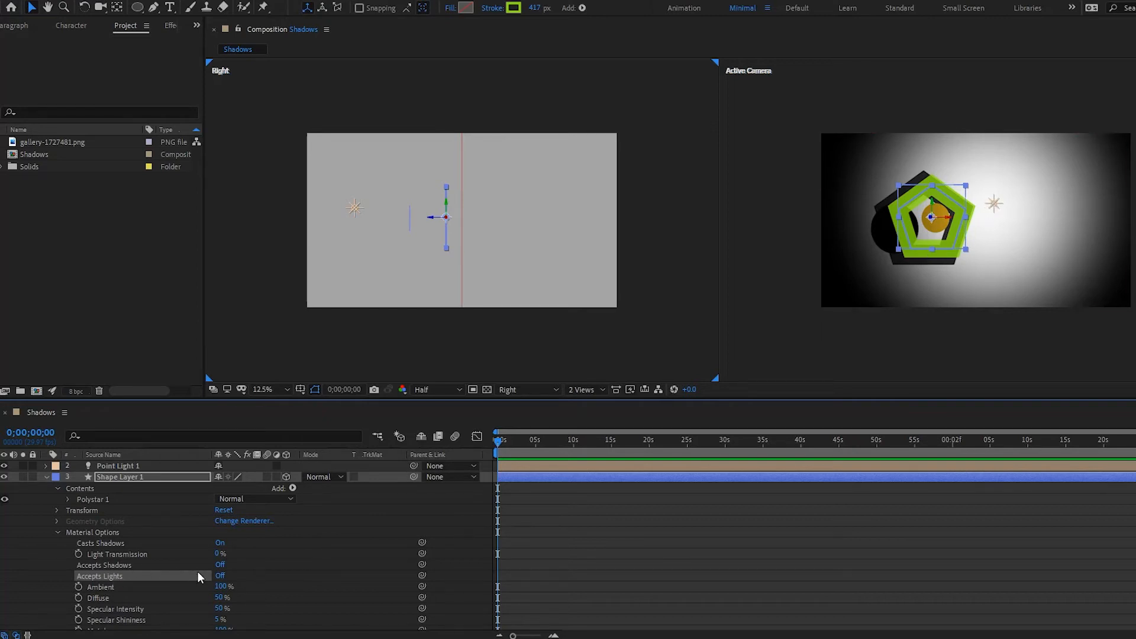
pyautogui.click(218, 577)
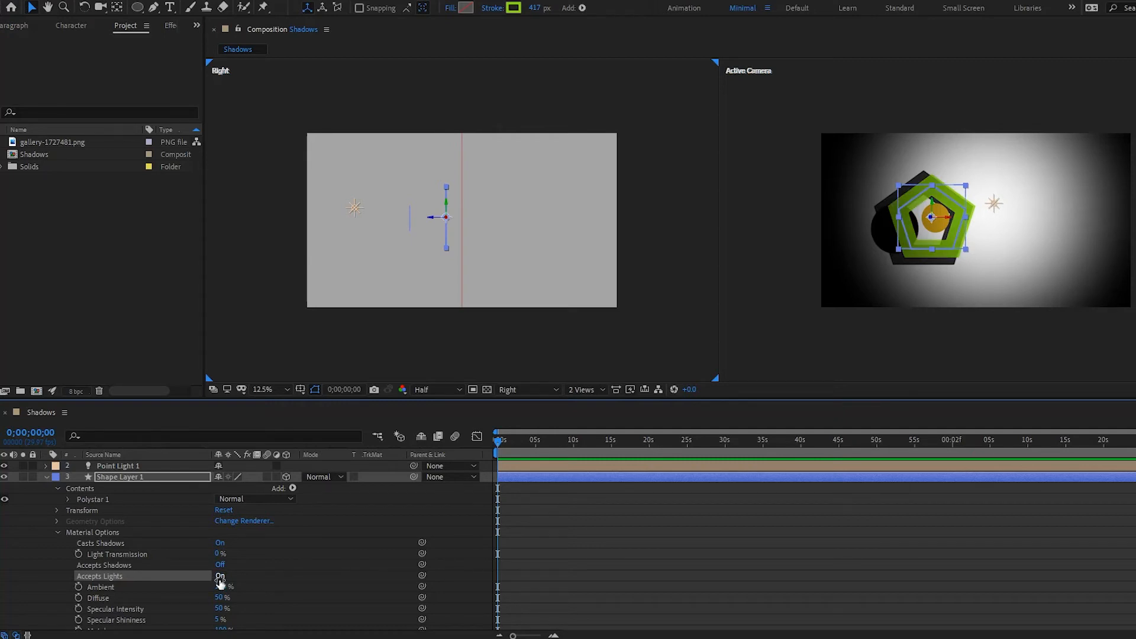
pyautogui.click(220, 577)
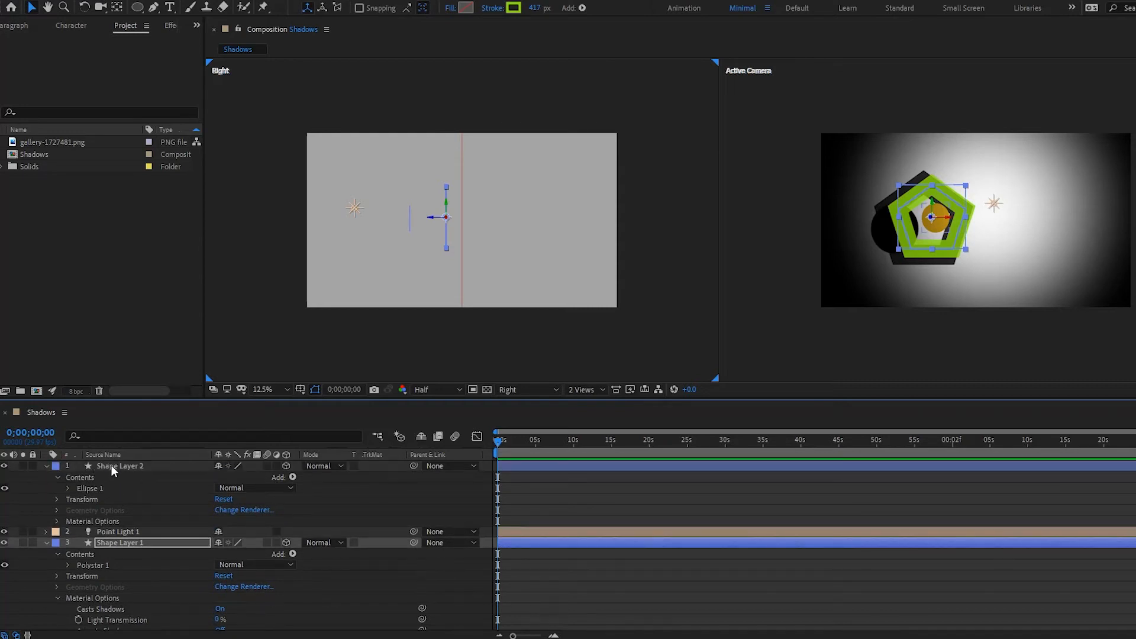
# Set Accepts Lights to Off in the material options of Shape Layer 2
pyautogui.click(123, 466)
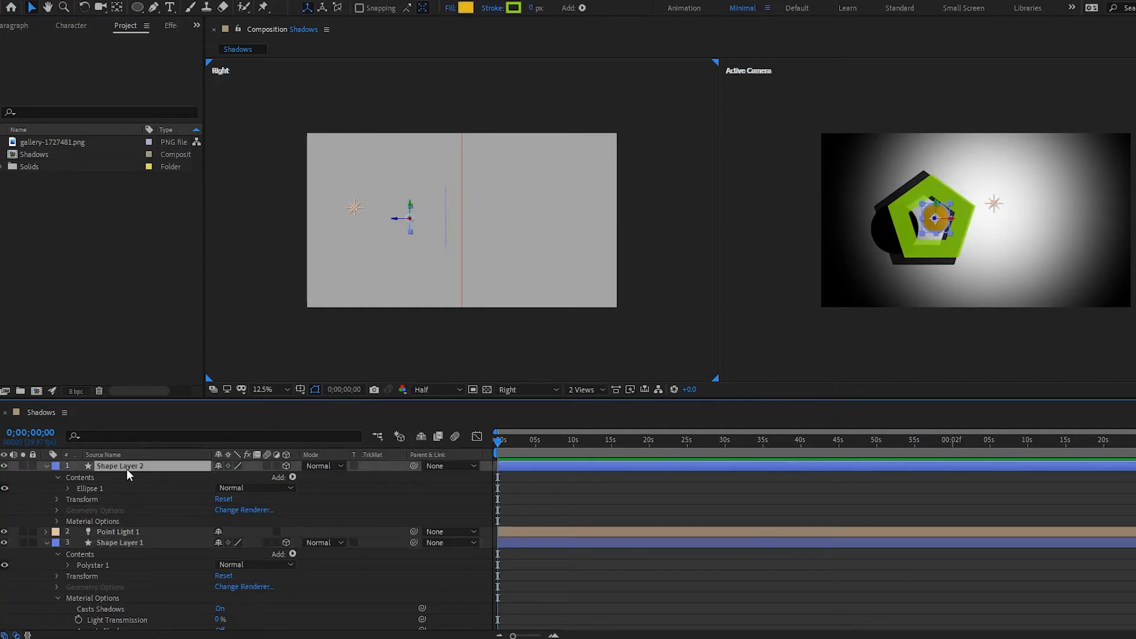
pyautogui.scroll(-3, 186, 519)
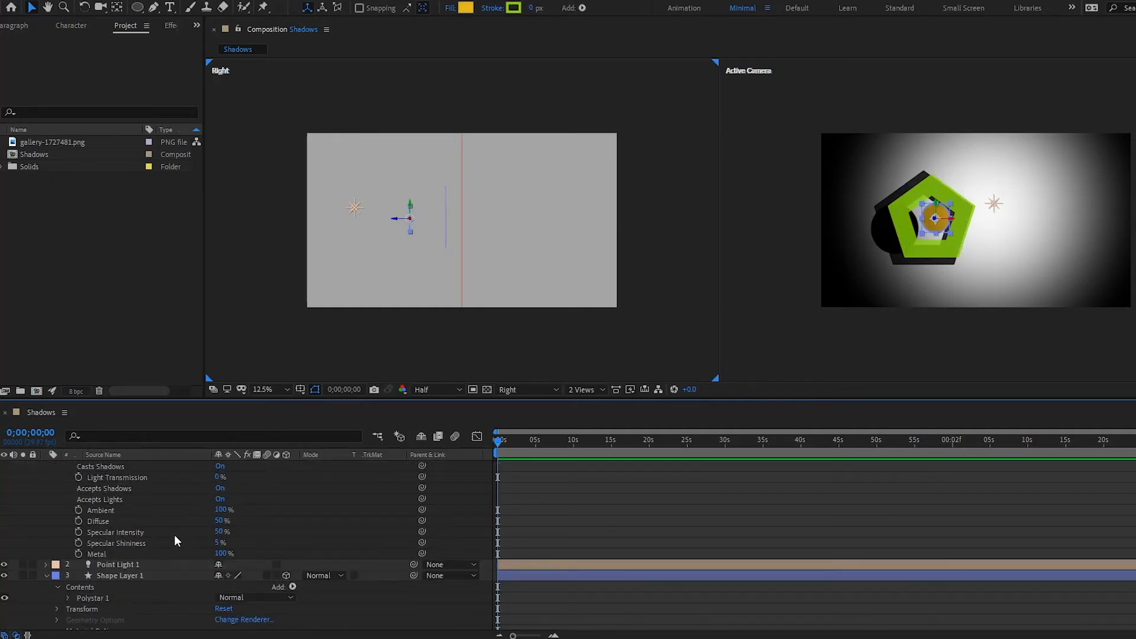
pyautogui.scroll(2, 130, 546)
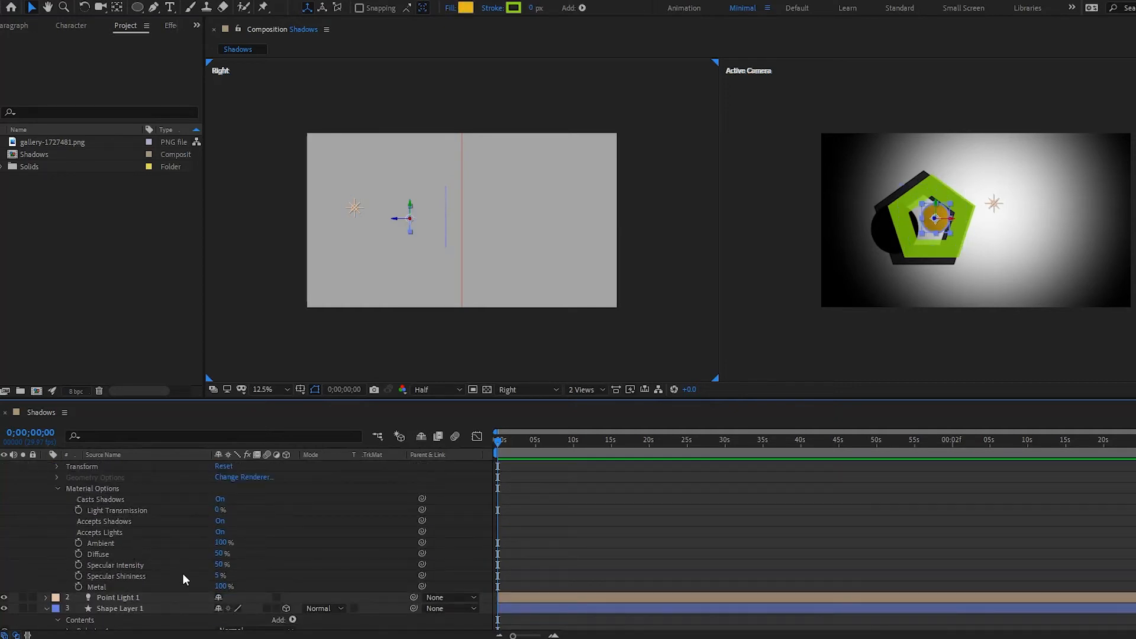
pyautogui.click(222, 532)
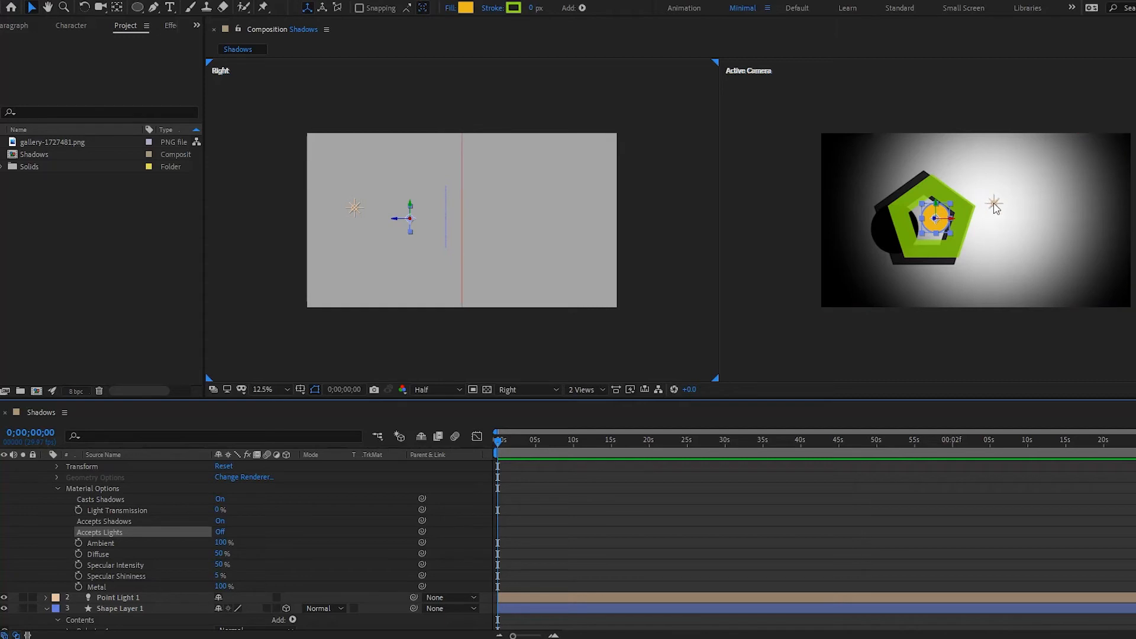
pyautogui.scroll(-2, 137, 475)
pyautogui.scroll(1, 178, 509)
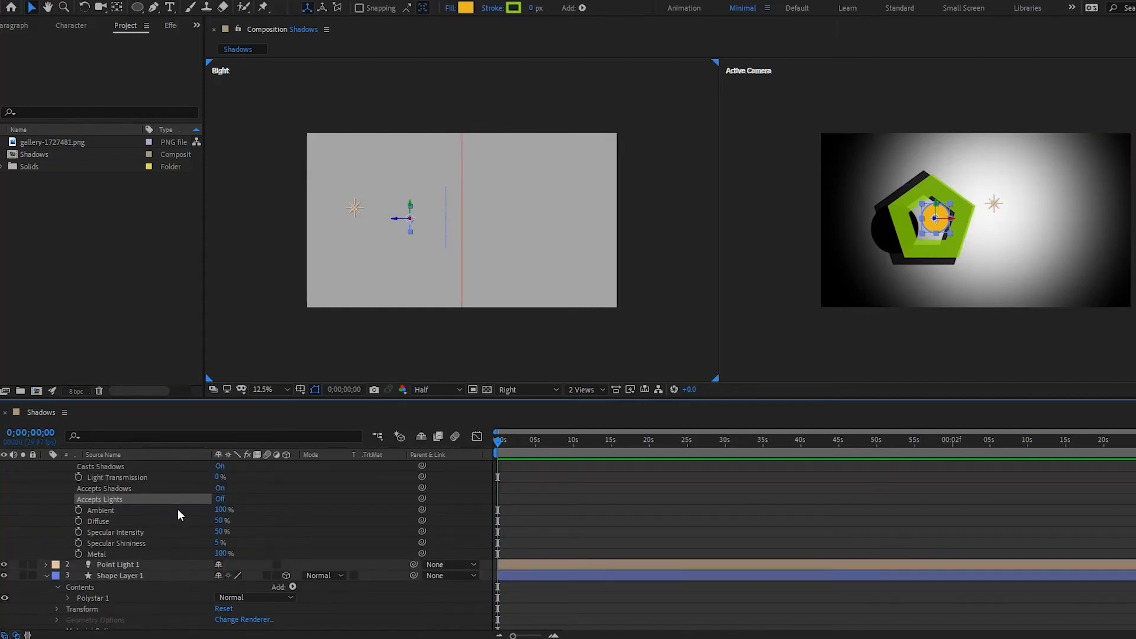
pyautogui.scroll(2, 163, 489)
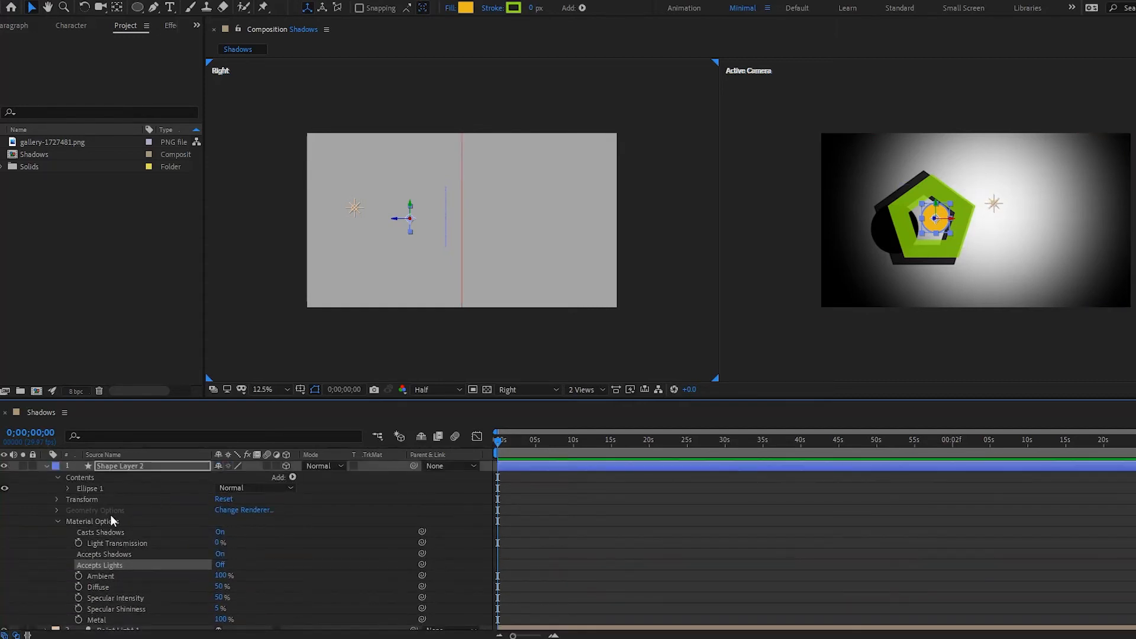
# Collapse the properties of both shape layers and move Point Light 1 above Shape Layer 2 in the layer stack
pyautogui.click(131, 467)
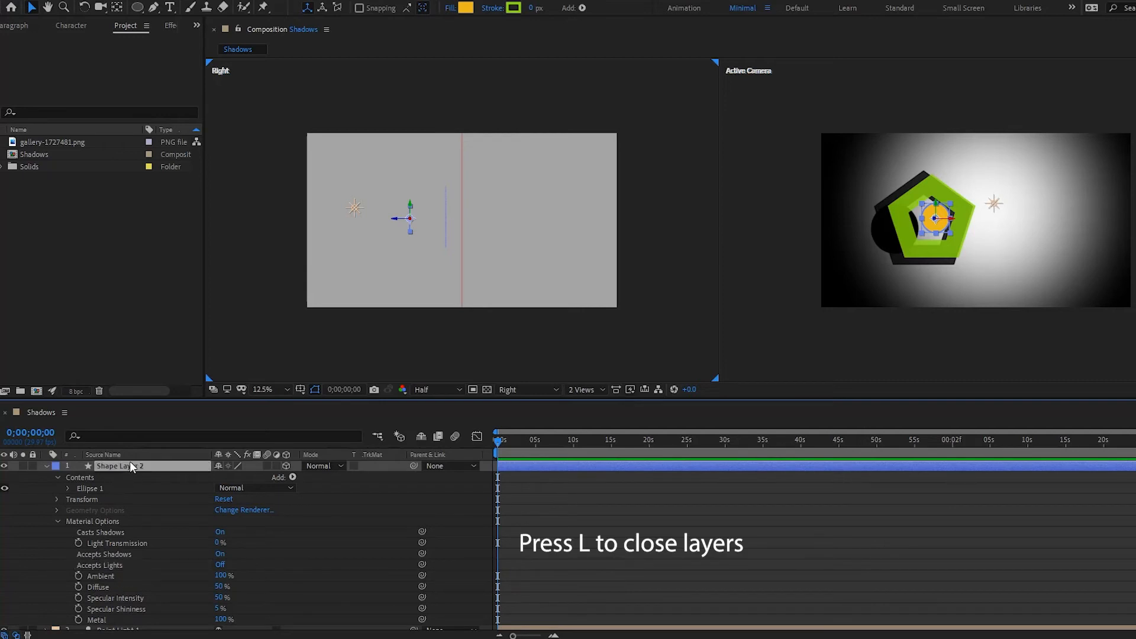
pyautogui.press('l')
pyautogui.moveTo(115, 476); pyautogui.dragTo(115, 464)
pyautogui.click(115, 486)
pyautogui.press('l')
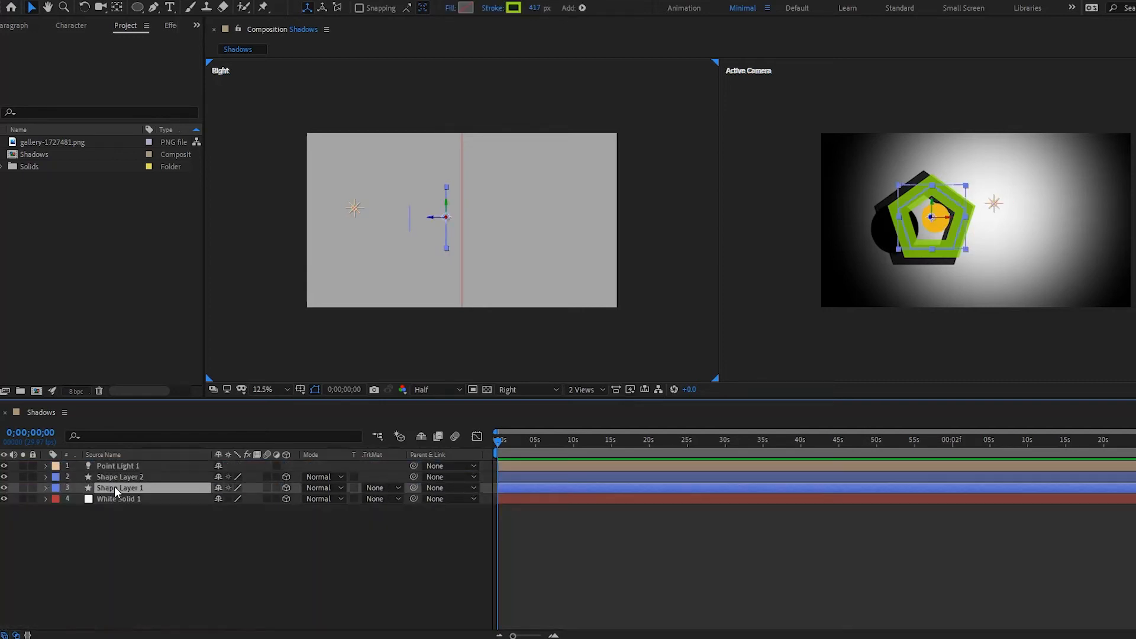
# Expand Point Light 1's light options and switch its Casts Shadows setting off and back on
pyautogui.click(109, 467)
pyautogui.click(47, 467)
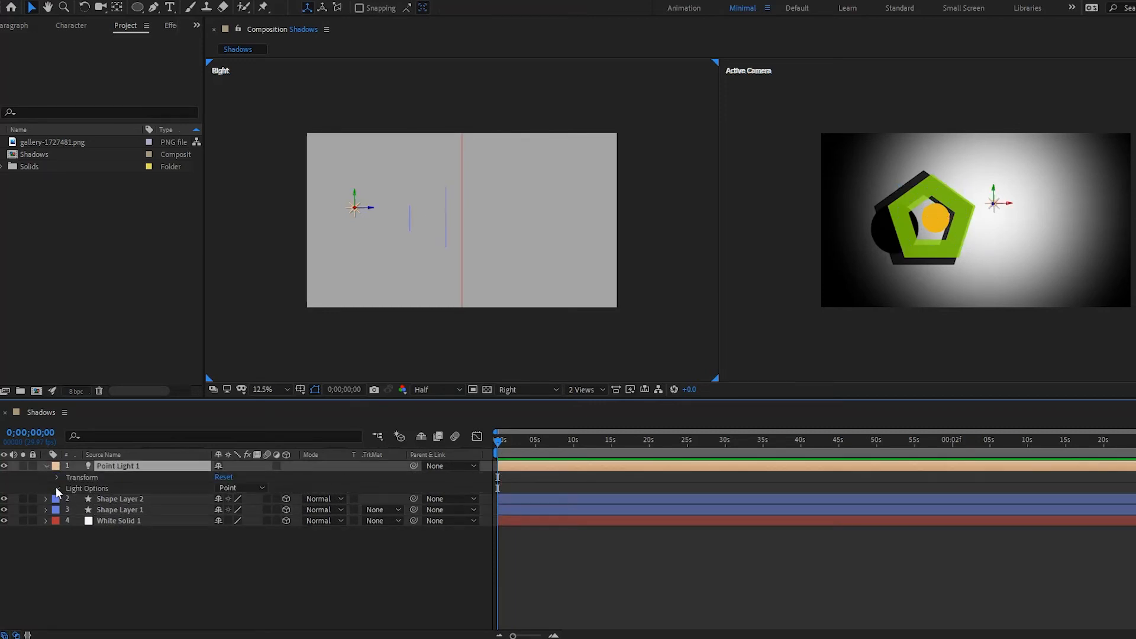
pyautogui.click(57, 488)
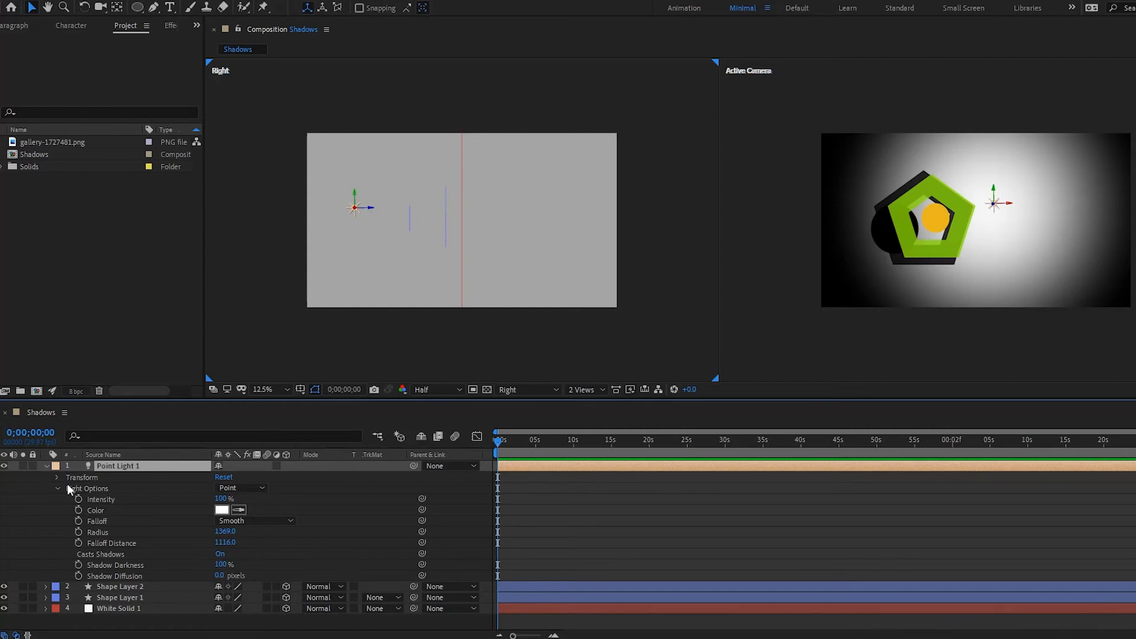
pyautogui.click(221, 555)
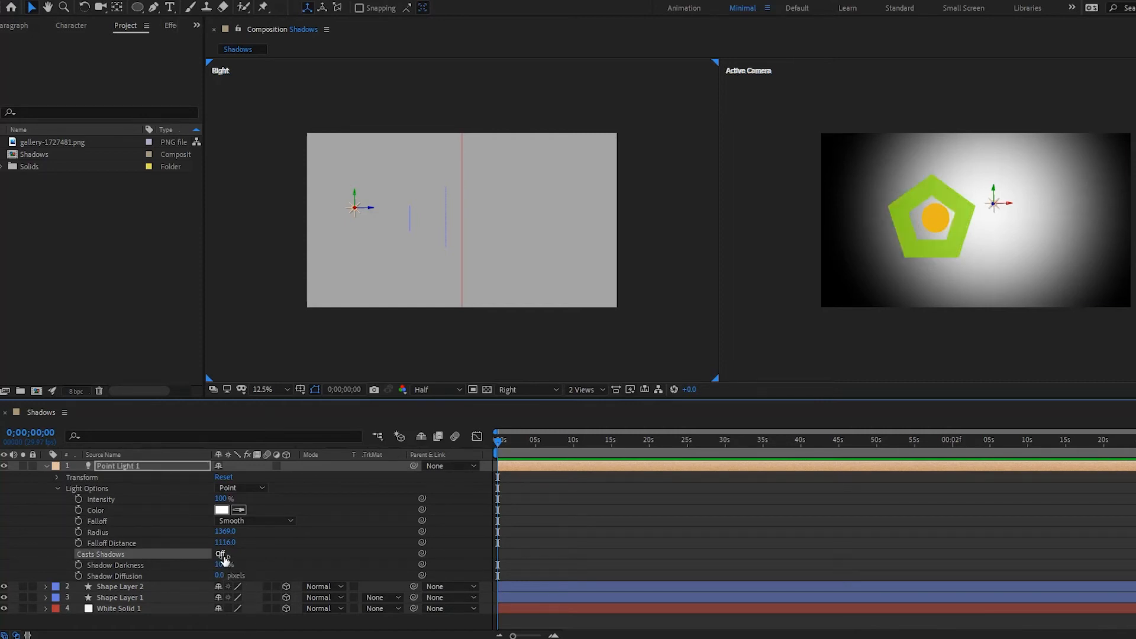
pyautogui.click(222, 554)
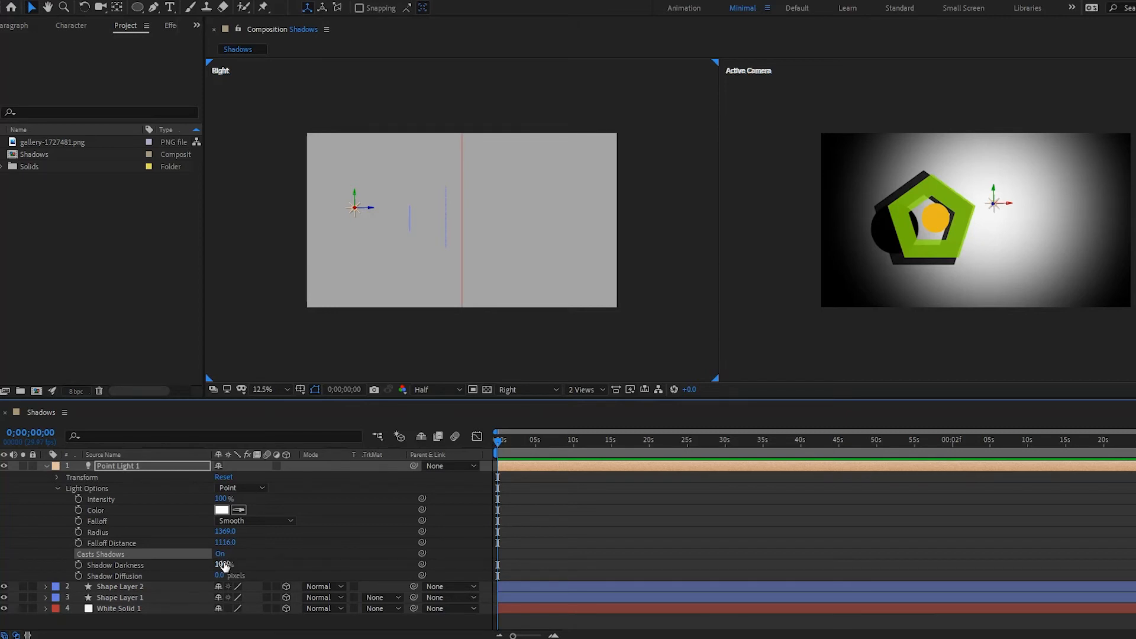
# Set Point Light 1's Shadow Darkness to 41% and its Shadow Diffusion to 61 pixels
pyautogui.moveTo(224, 566); pyautogui.dragTo(193, 569)
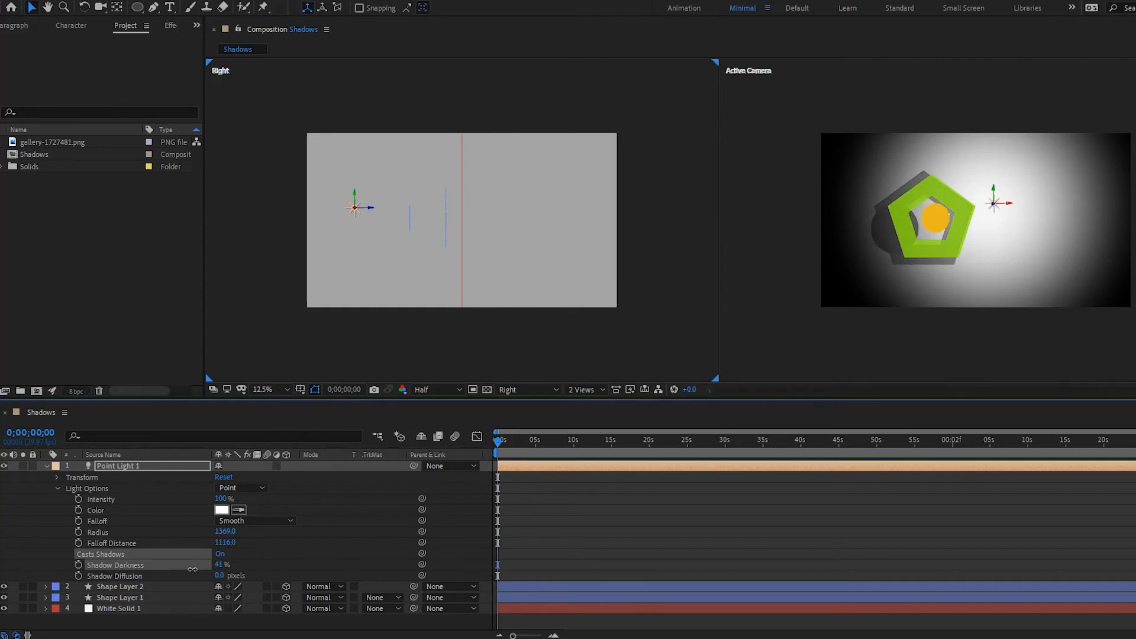
pyautogui.click(139, 579)
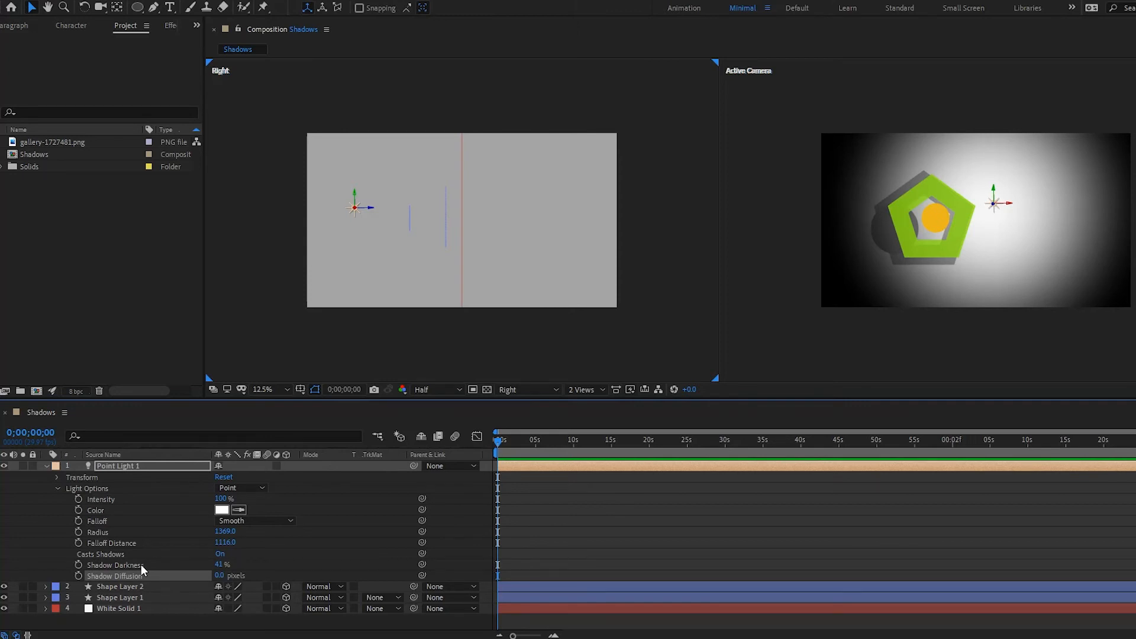
pyautogui.moveTo(212, 572); pyautogui.dragTo(264, 581)
pyautogui.click(835, 527)
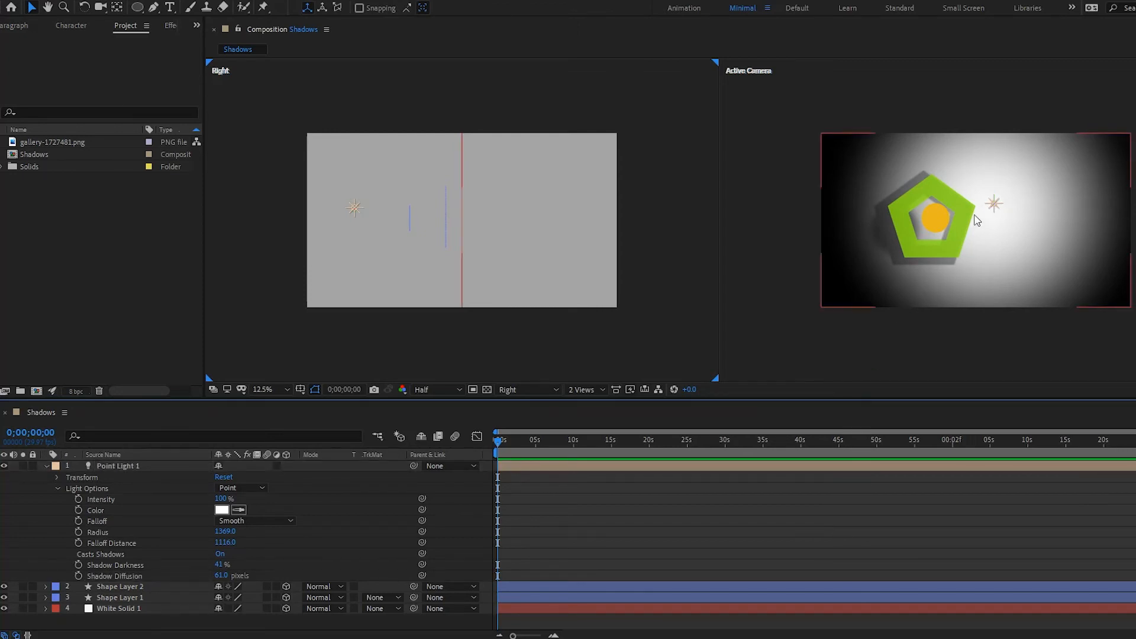
# Move Point Light 1 along its X axis to the pentagon's opposite side, and raise it slightly along its Y axis
pyautogui.click(994, 204)
pyautogui.moveTo(1021, 203); pyautogui.dragTo(892, 196)
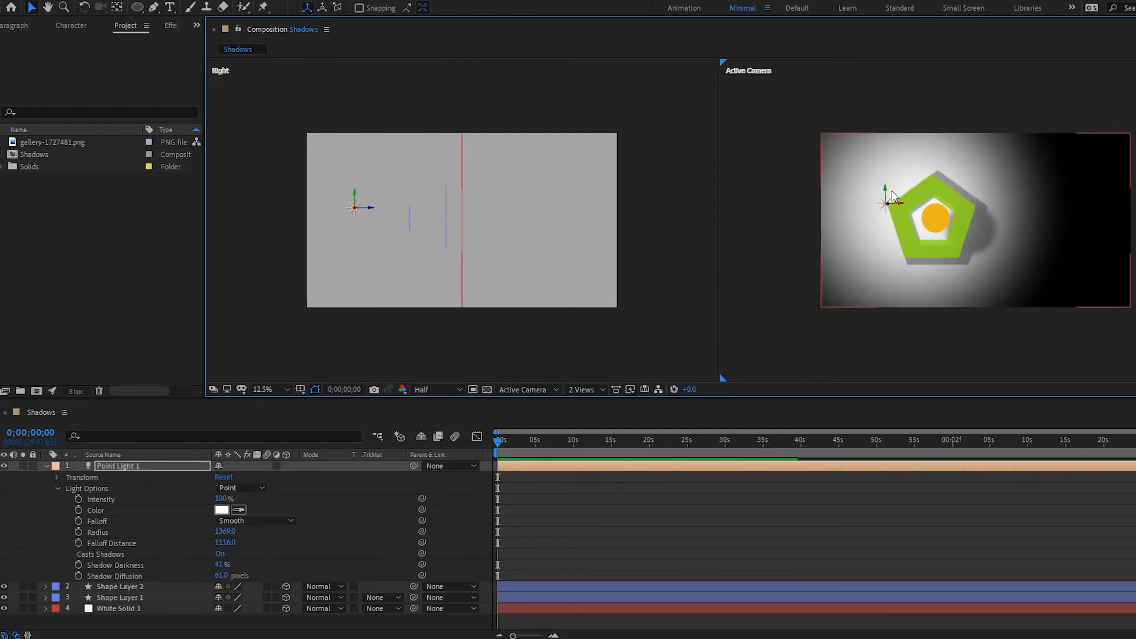
pyautogui.moveTo(886, 185)
pyautogui.mouseDown()
pyautogui.moveTo(877, 235)
pyautogui.moveTo(867, 165)
pyautogui.moveTo(866, 178)
pyautogui.mouseUp()
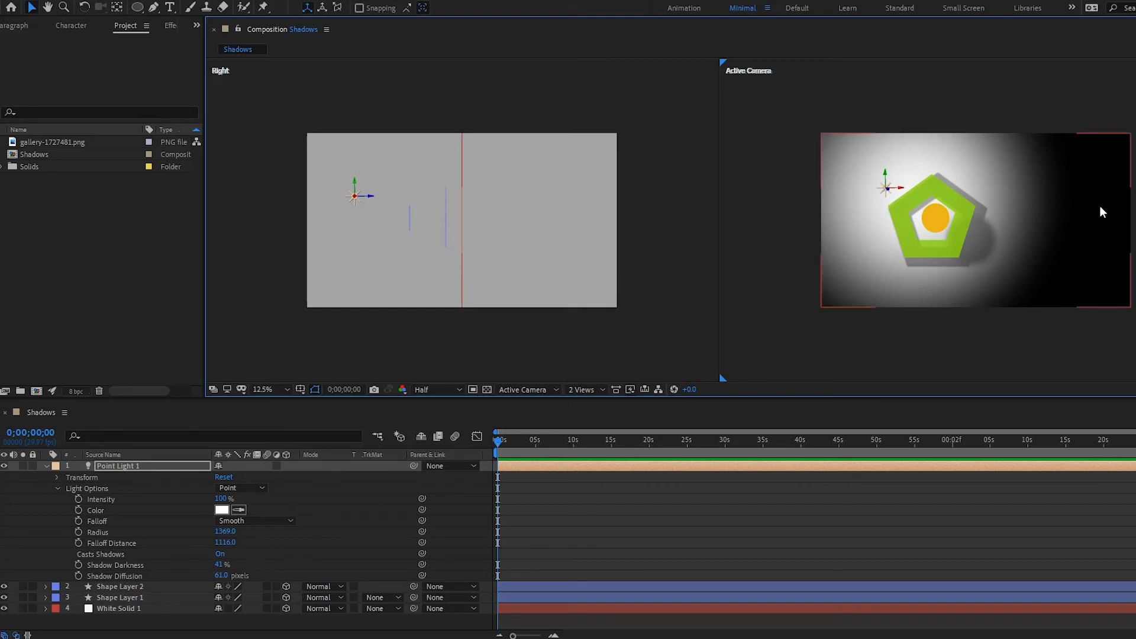
# Add an Ambient light with an intensity of 30% and reveal its Intensity property
pyautogui.rightClick(142, 476)
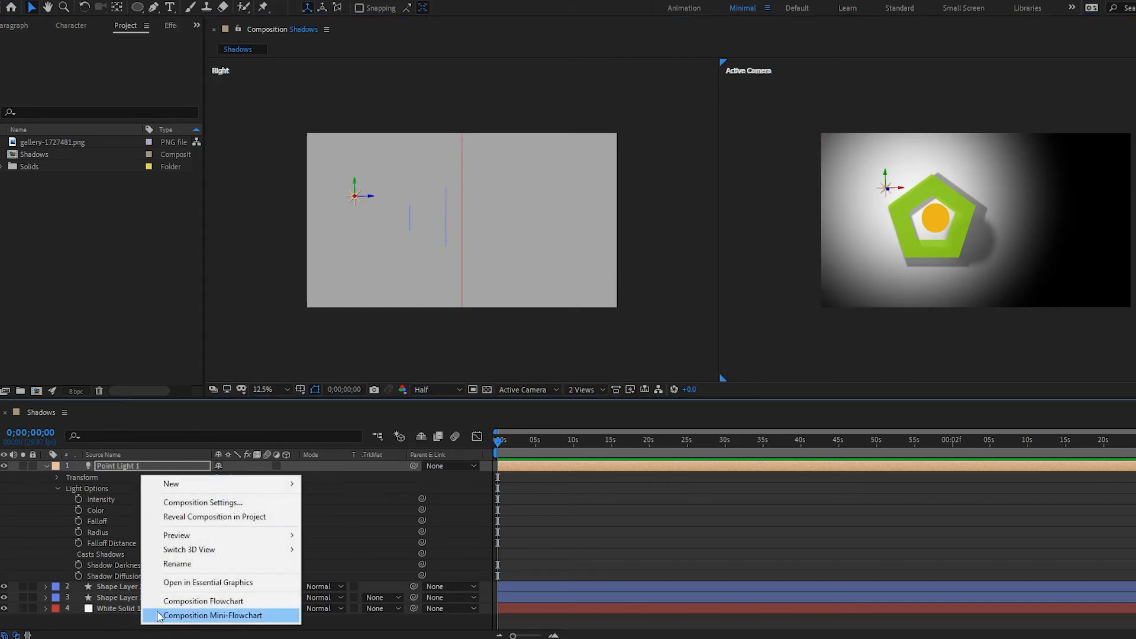
pyautogui.moveTo(236, 490)
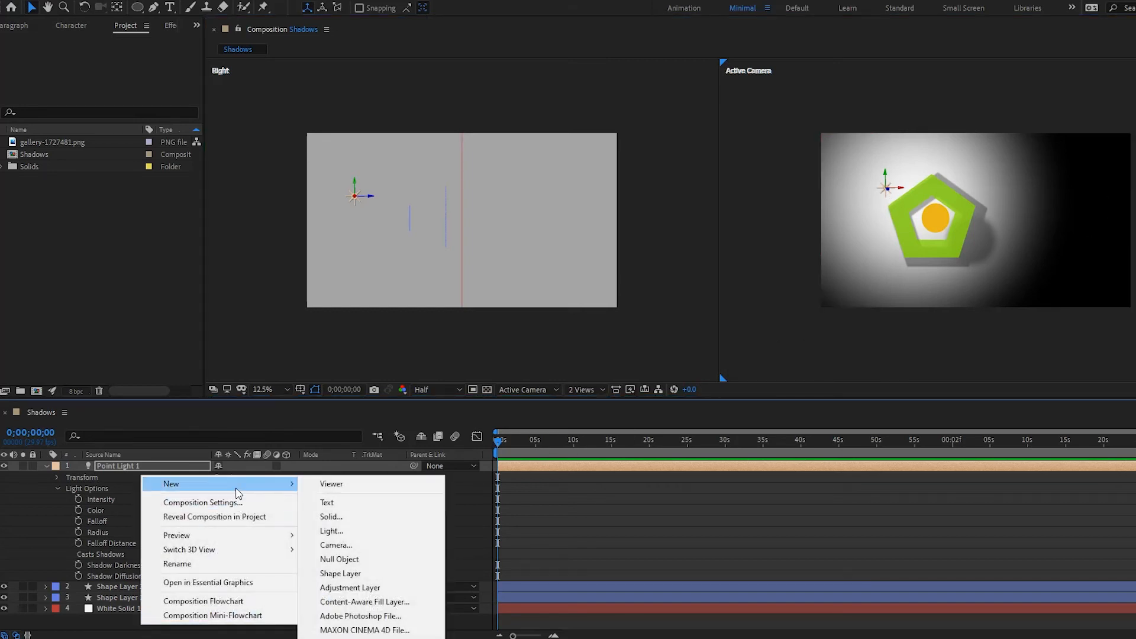
pyautogui.click(330, 530)
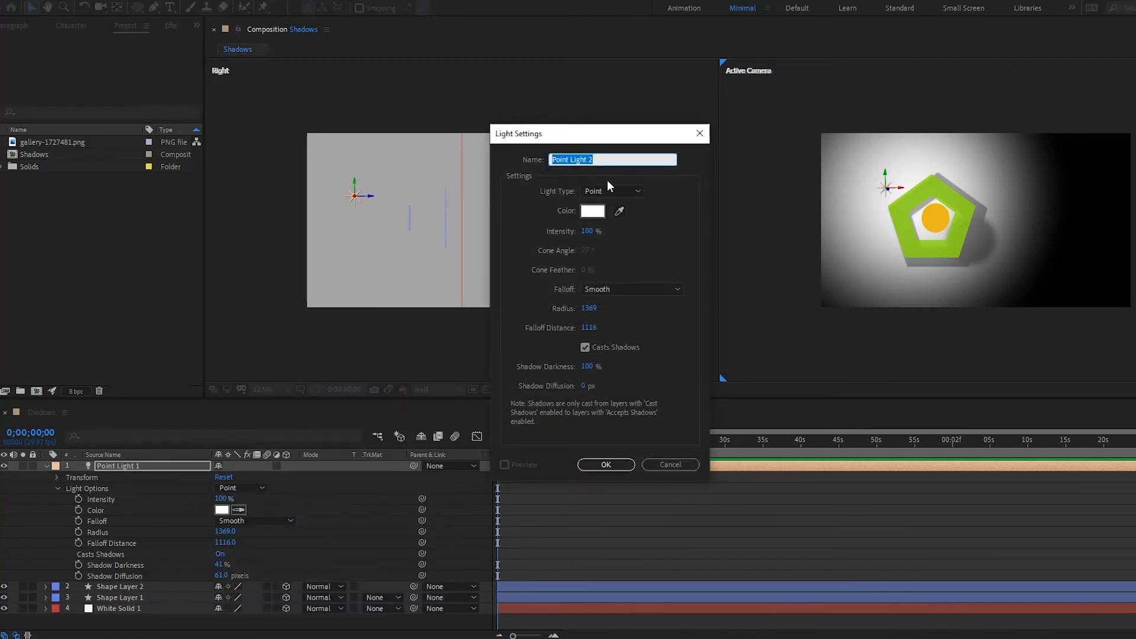
pyautogui.click(605, 191)
pyautogui.click(608, 246)
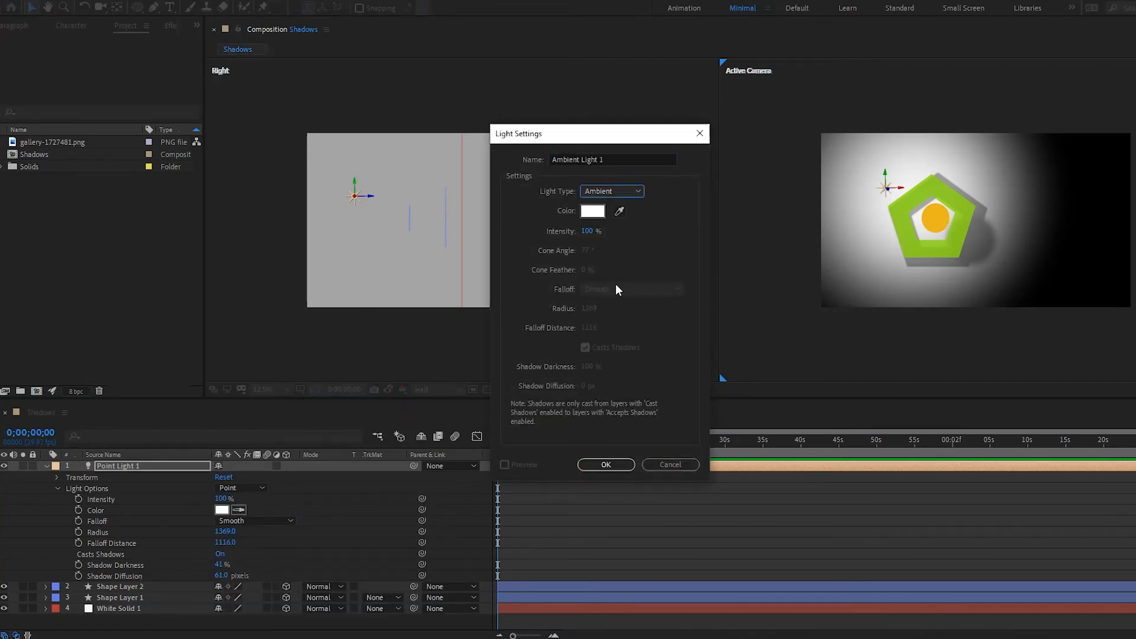
pyautogui.click(588, 232)
pyautogui.press('Return')
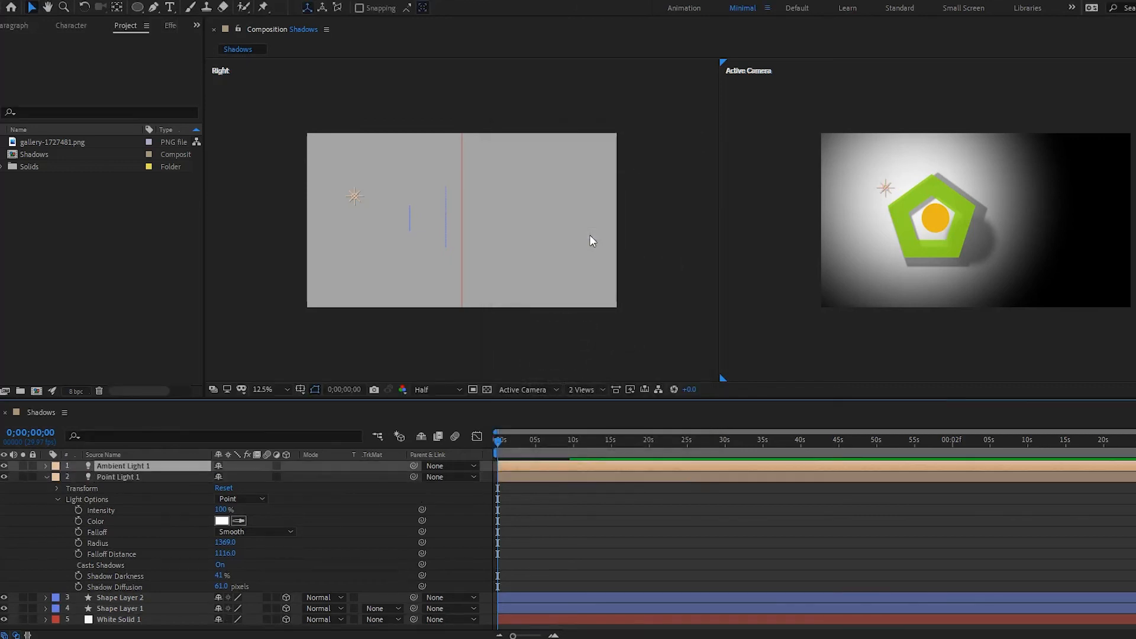
pyautogui.press('t')
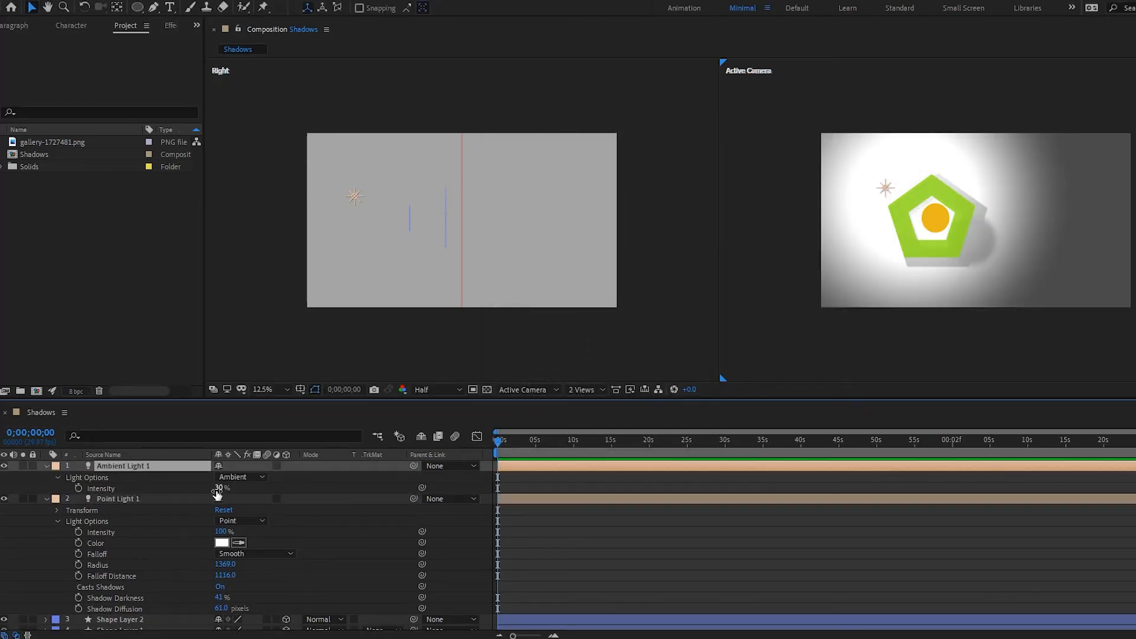
# Set Point Light 1's intensity to 76% and collapse the properties of both lights
pyautogui.click(140, 500)
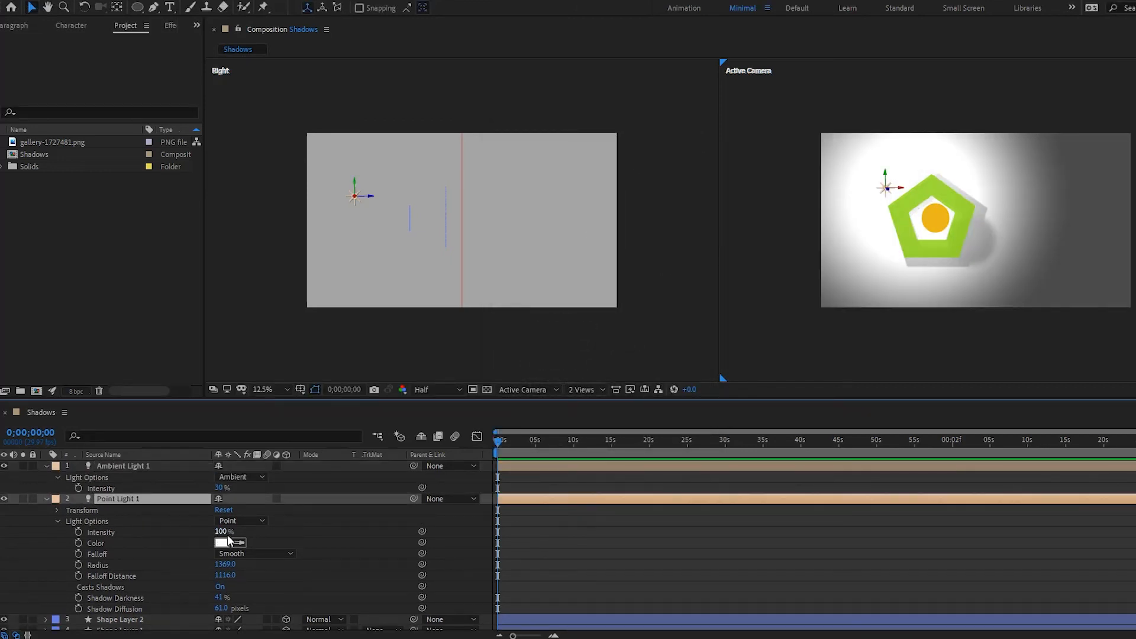
pyautogui.moveTo(220, 531); pyautogui.dragTo(207, 532)
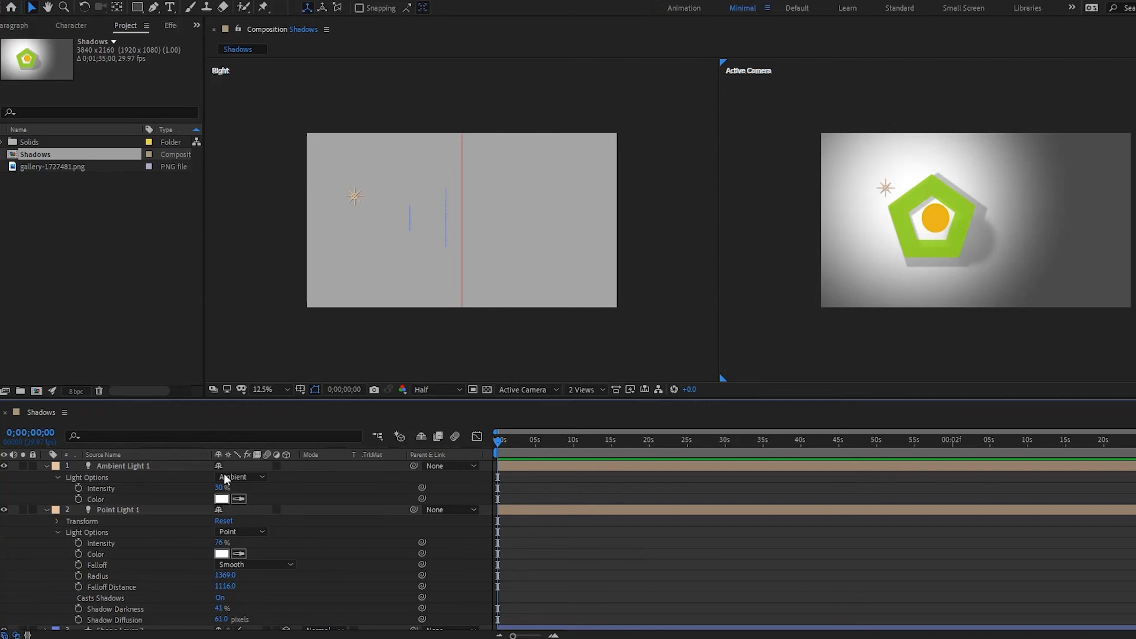
pyautogui.click(132, 510)
pyautogui.press('u')
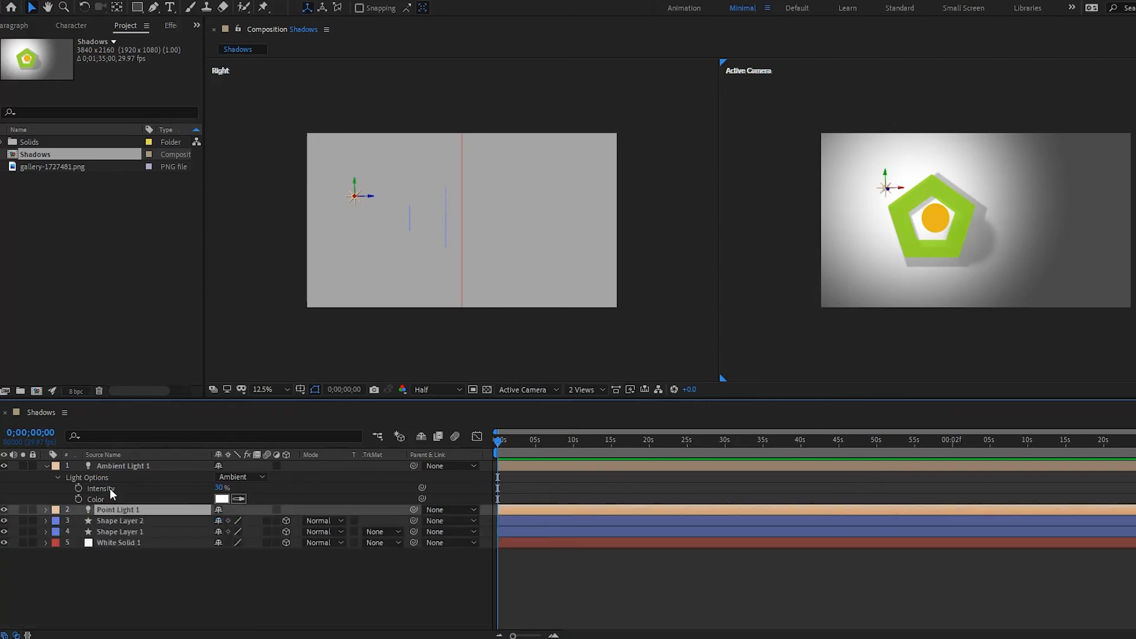
pyautogui.click(123, 466)
pyautogui.press('u')
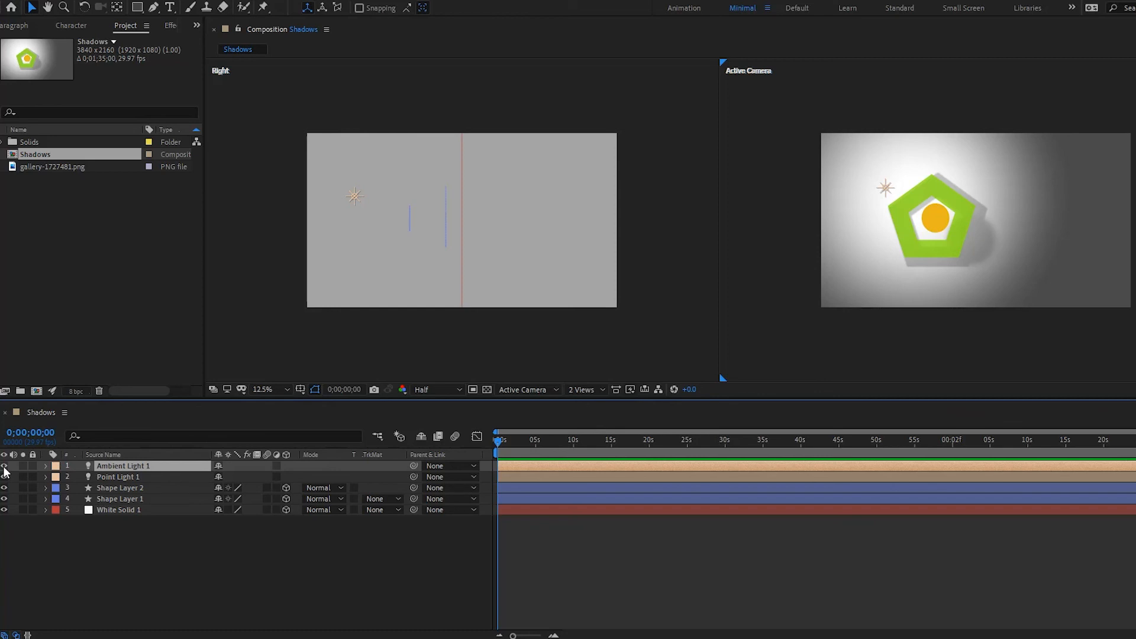
# Hide Ambient Light 1 and Point Light 1, and add a shadow-casting Spot light with 70% intensity and a 77° cone angle
pyautogui.moveTo(5, 466); pyautogui.dragTo(5, 477)
pyautogui.rightClick(207, 555)
pyautogui.moveTo(355, 415)
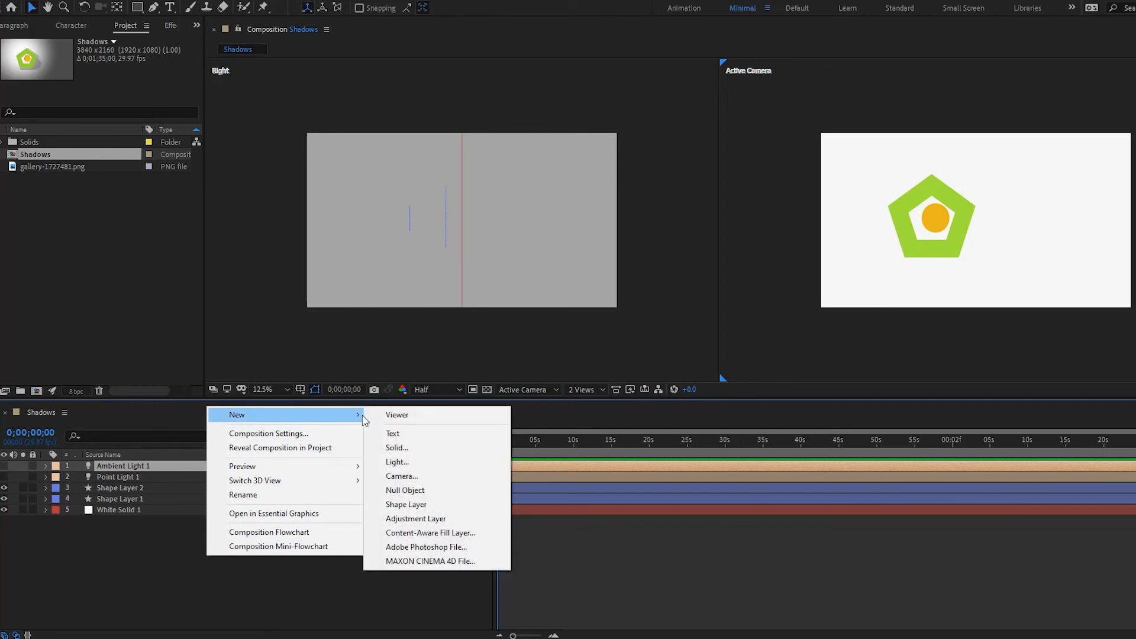
pyautogui.click(423, 466)
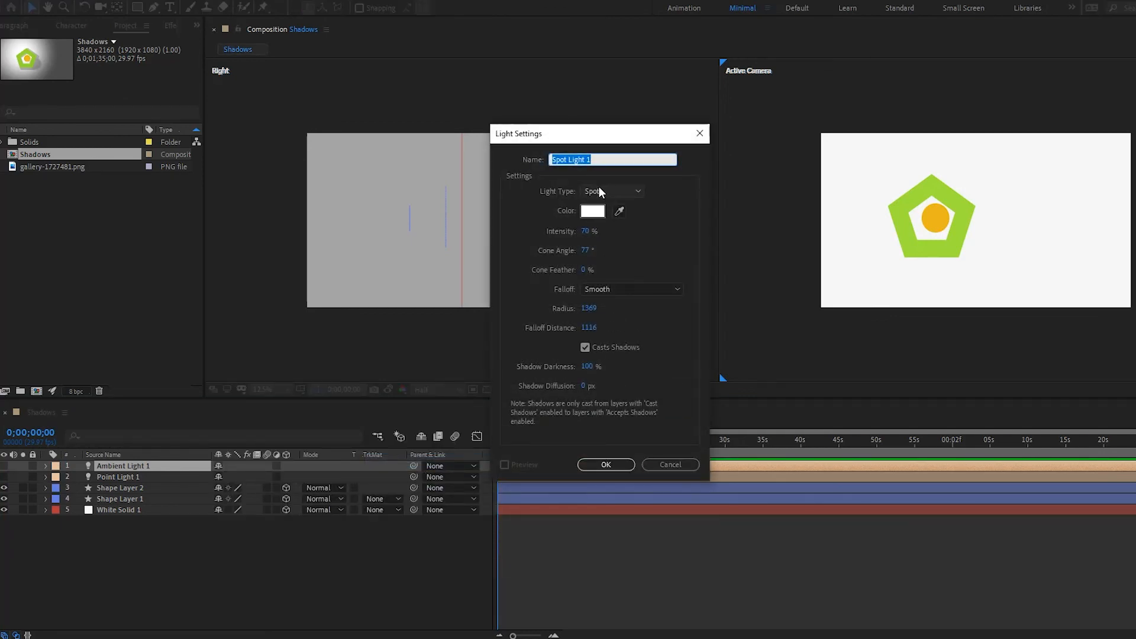
pyautogui.click(607, 465)
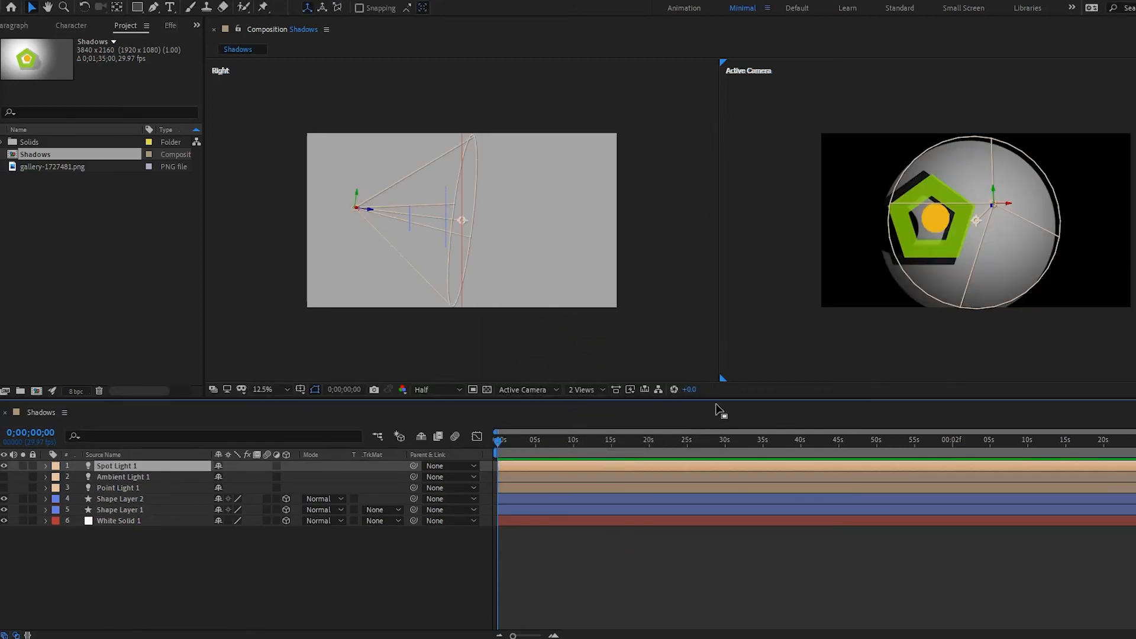
# Move Spot Light 1's point of interest onto the orange circle in the Active Camera view
pyautogui.moveTo(977, 226); pyautogui.dragTo(953, 223)
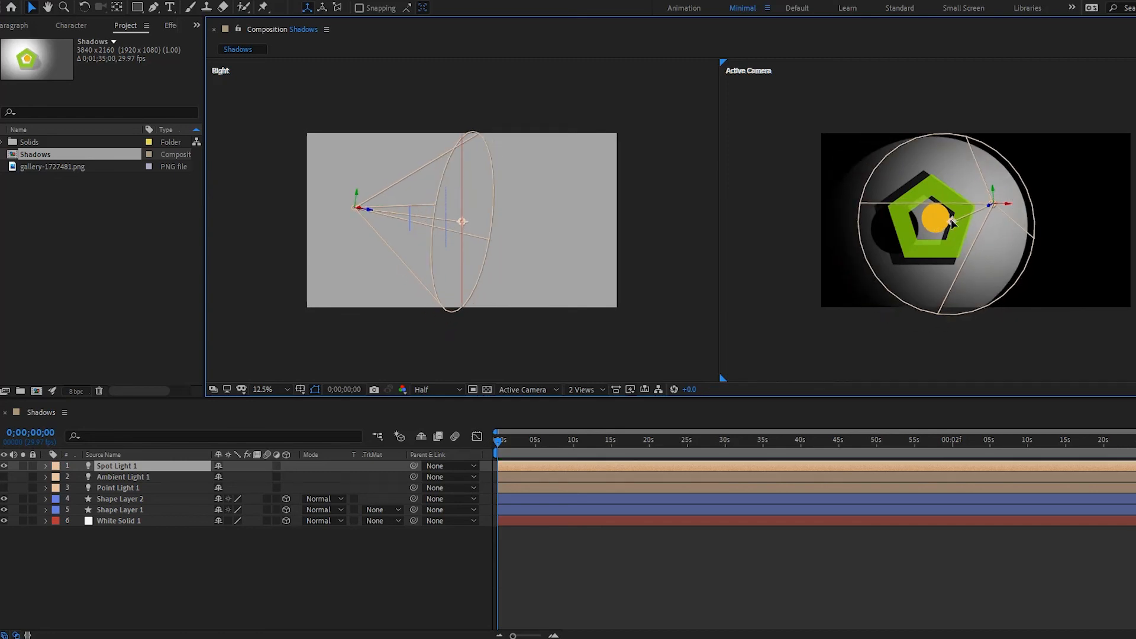
pyautogui.moveTo(951, 222); pyautogui.dragTo(944, 222)
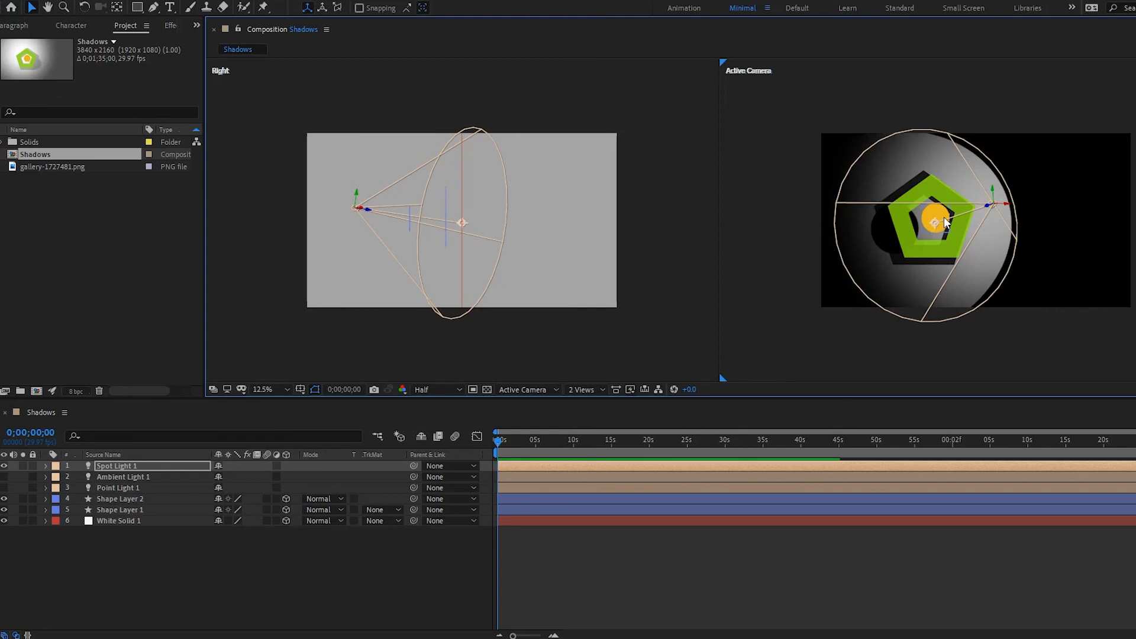